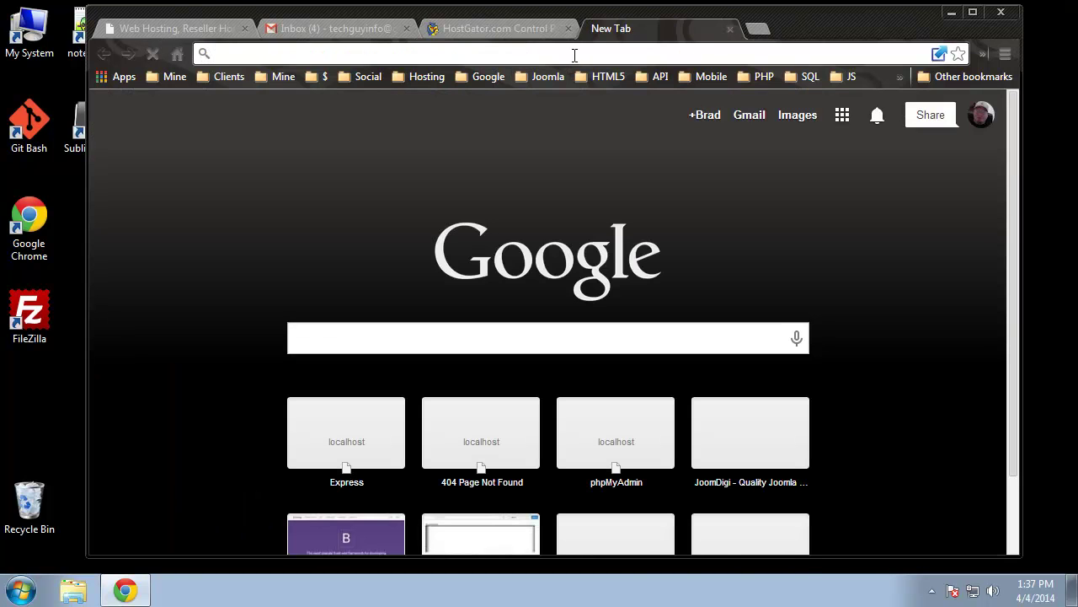
pyautogui.write('ed')
pyautogui.press('BackSpace')
pyautogui.press('BackSpace')
pyautogui.press('BackSpace')
pyautogui.write('htto')
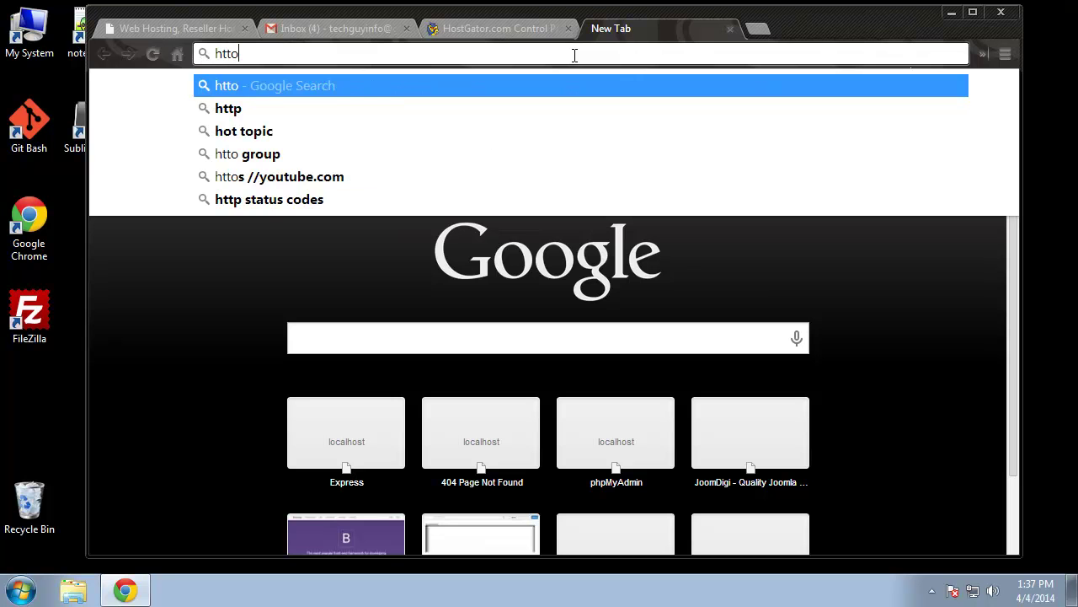
pyautogui.press('BackSpace')
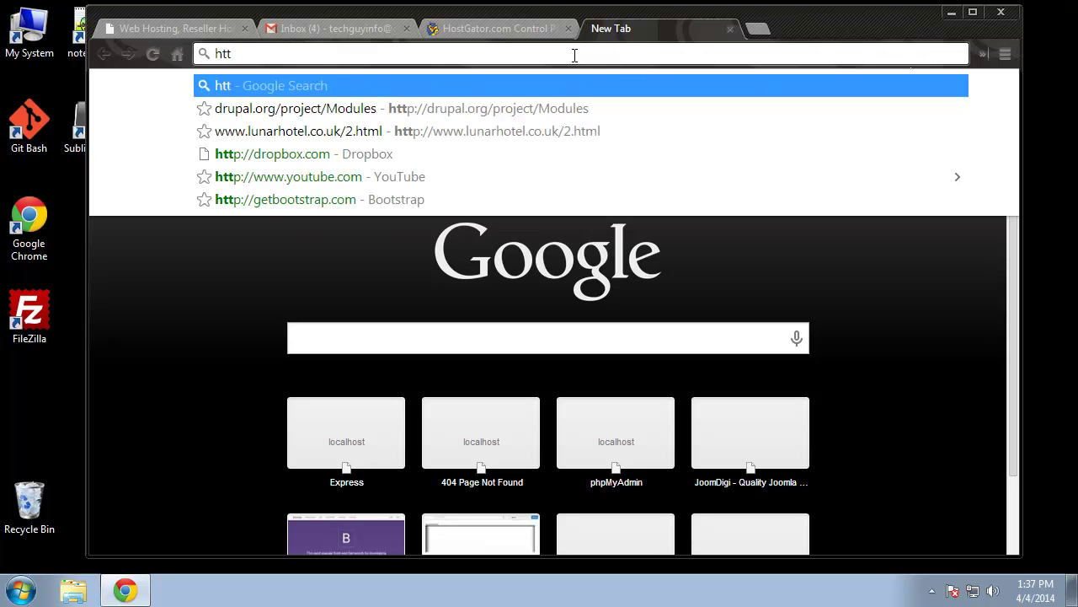
pyautogui.write('p://')
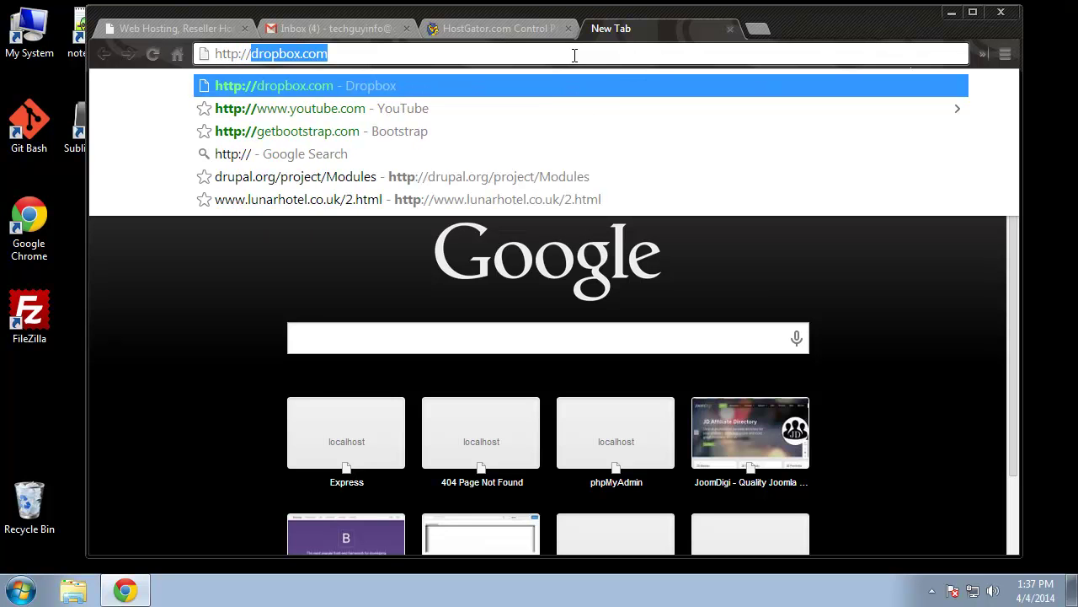
pyautogui.write('eduonix.info')
pyautogui.press('Return')
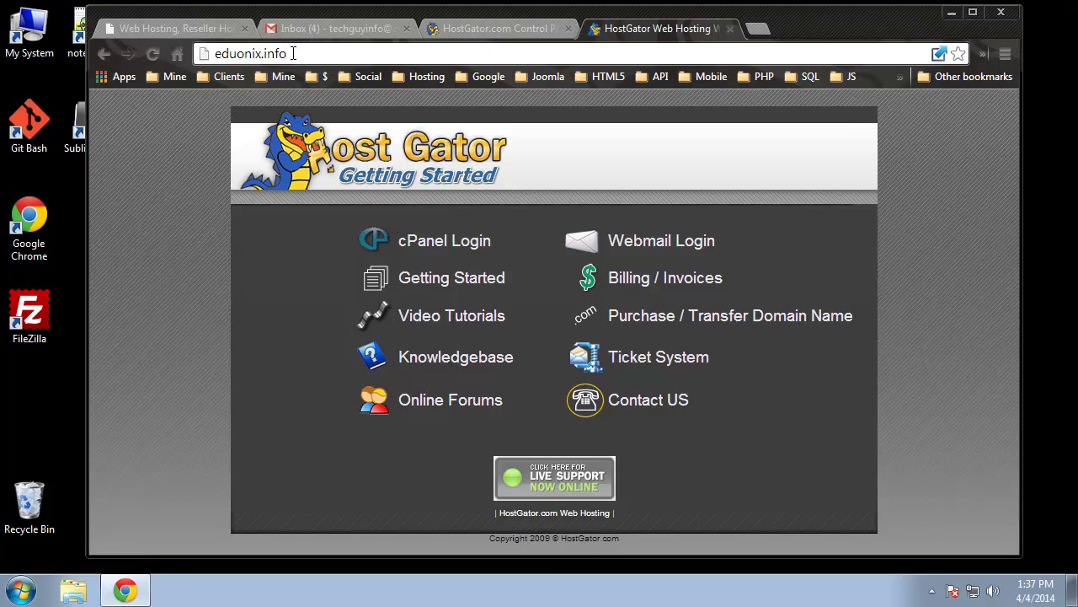
# Note the gator4078.hostgator.com server hostname shown in the Control Panel tab's address
pyautogui.click(474, 25)
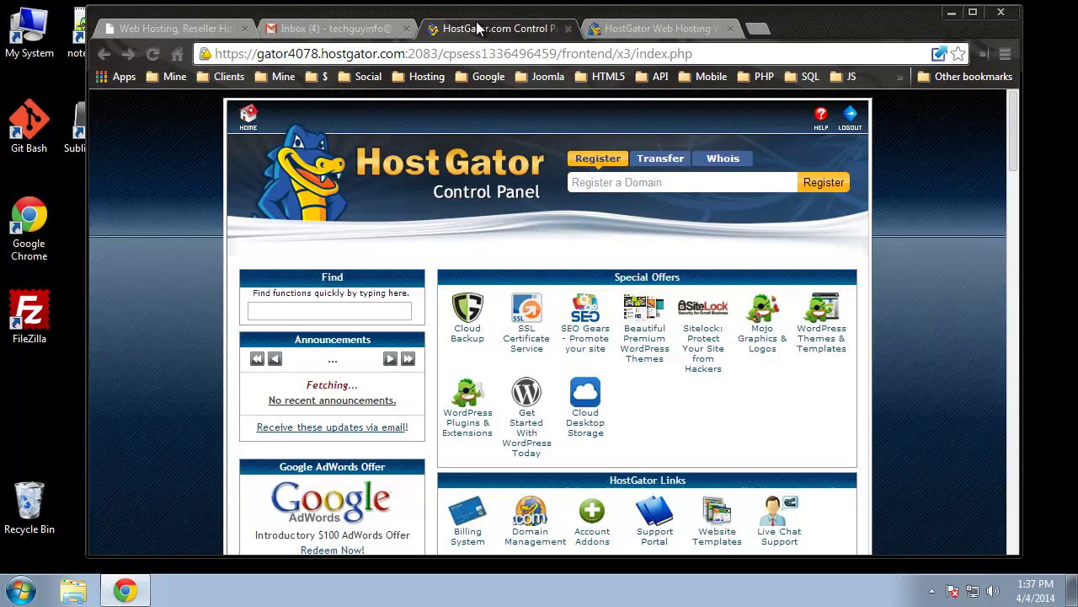
pyautogui.moveTo(403, 53); pyautogui.dragTo(257, 53)
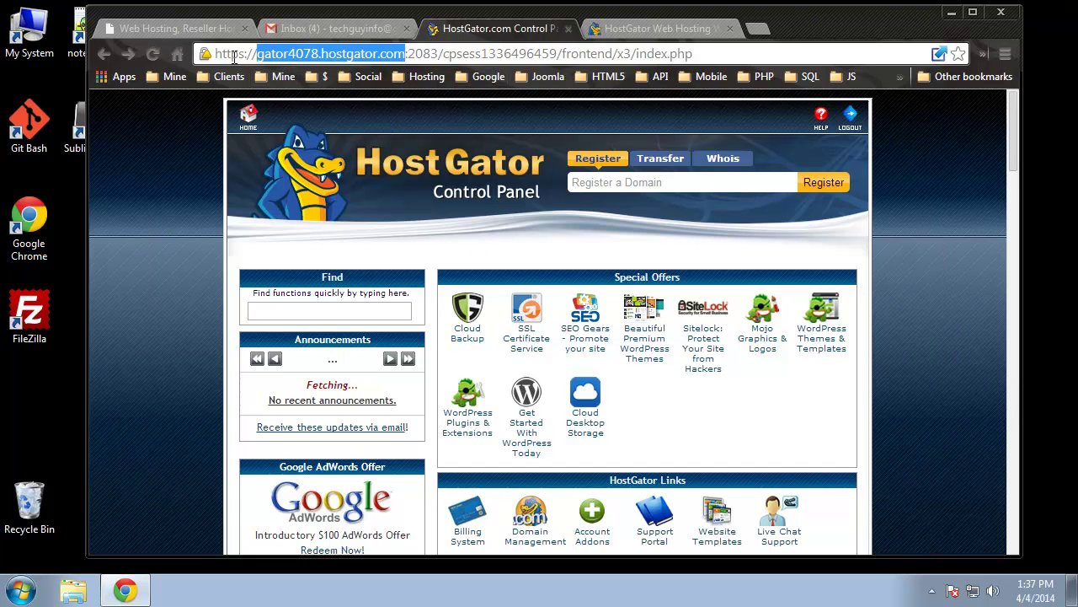
pyautogui.click(640, 29)
# Load eduonix.info/cpanel in the Getting Started tab, then return to the Control Panel tab
pyautogui.click(337, 54)
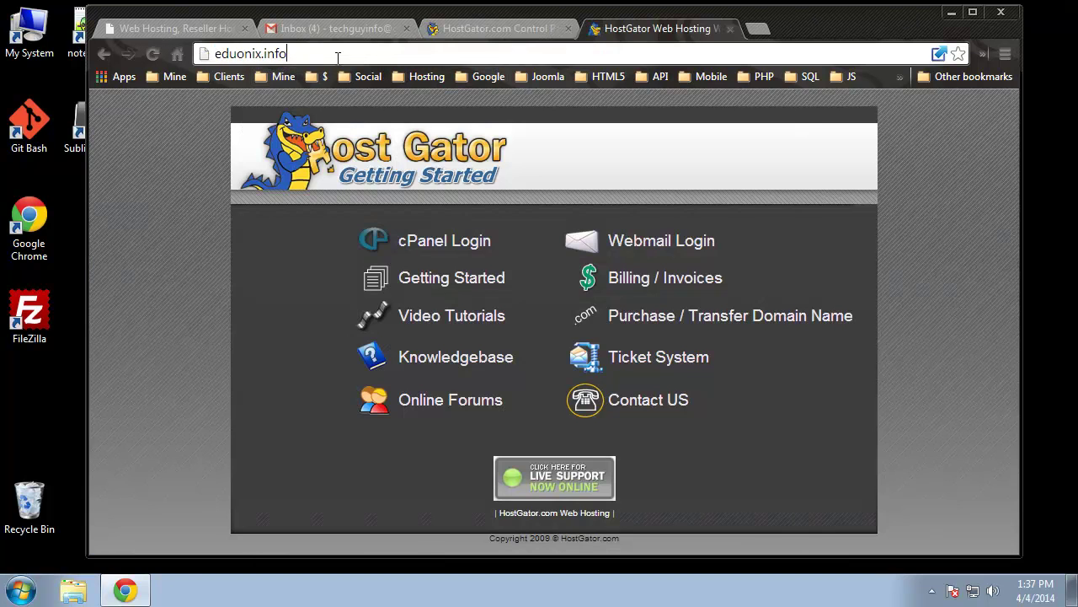
pyautogui.write('/cpanel')
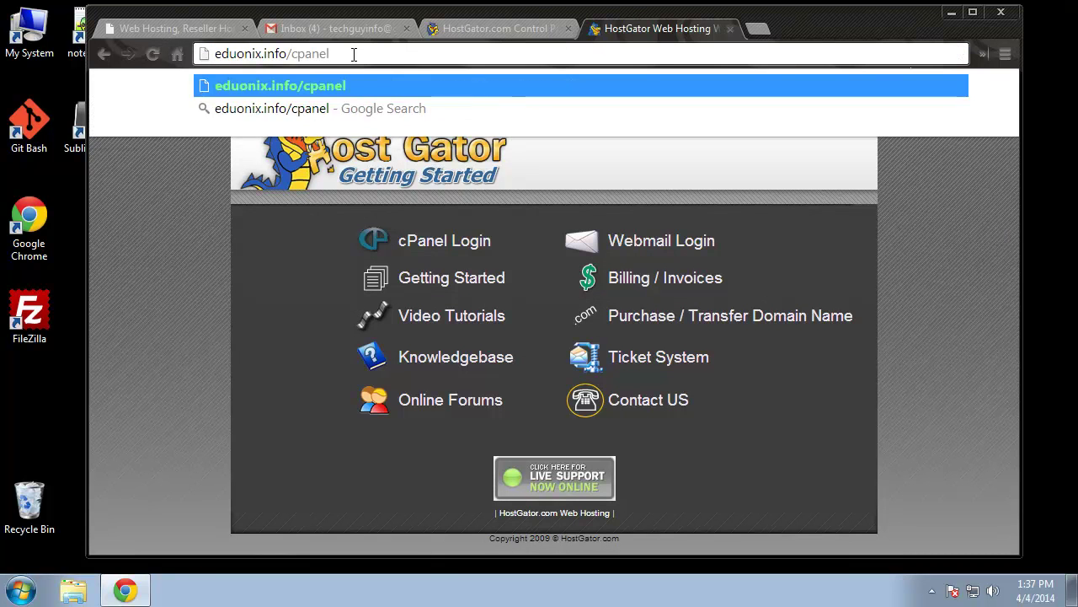
pyautogui.press('Return')
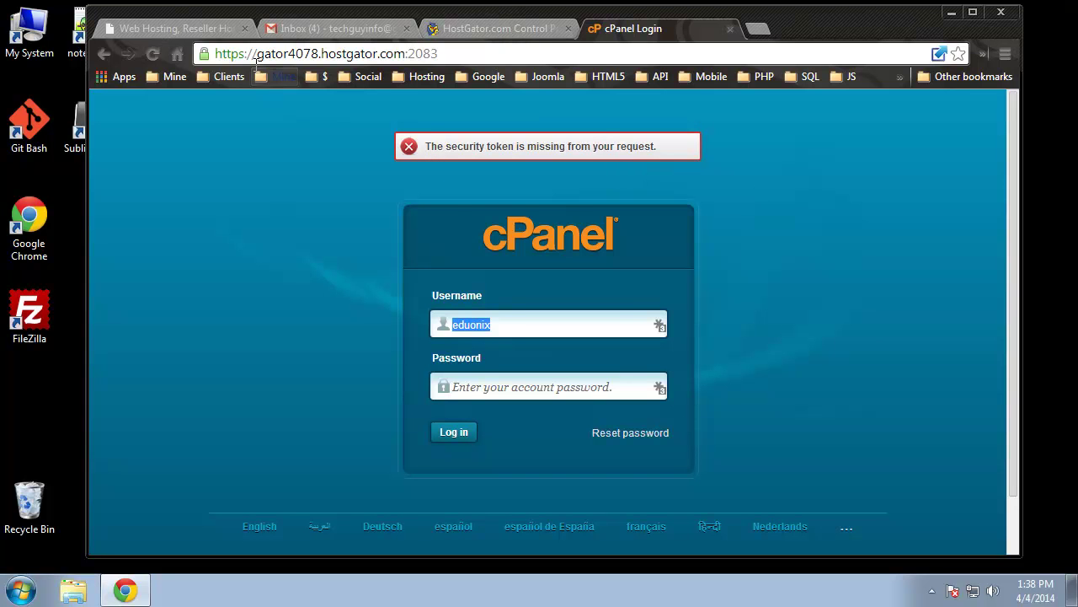
pyautogui.click(505, 30)
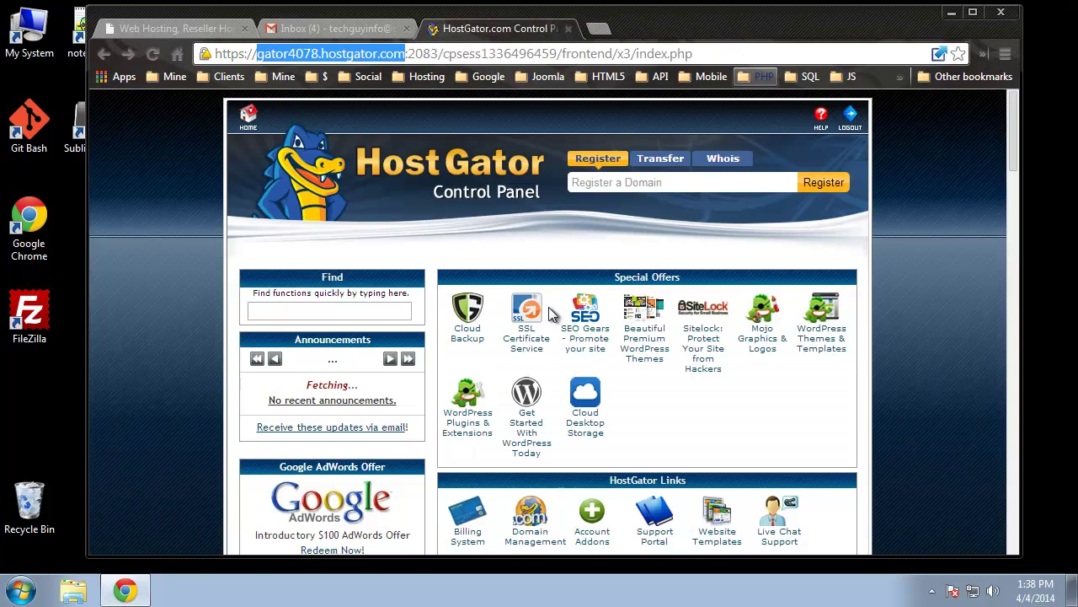
# Open the Email Accounts manager, dismiss its help panel, and confirm no accounts exist yet
pyautogui.scroll(-7, 328, 320)
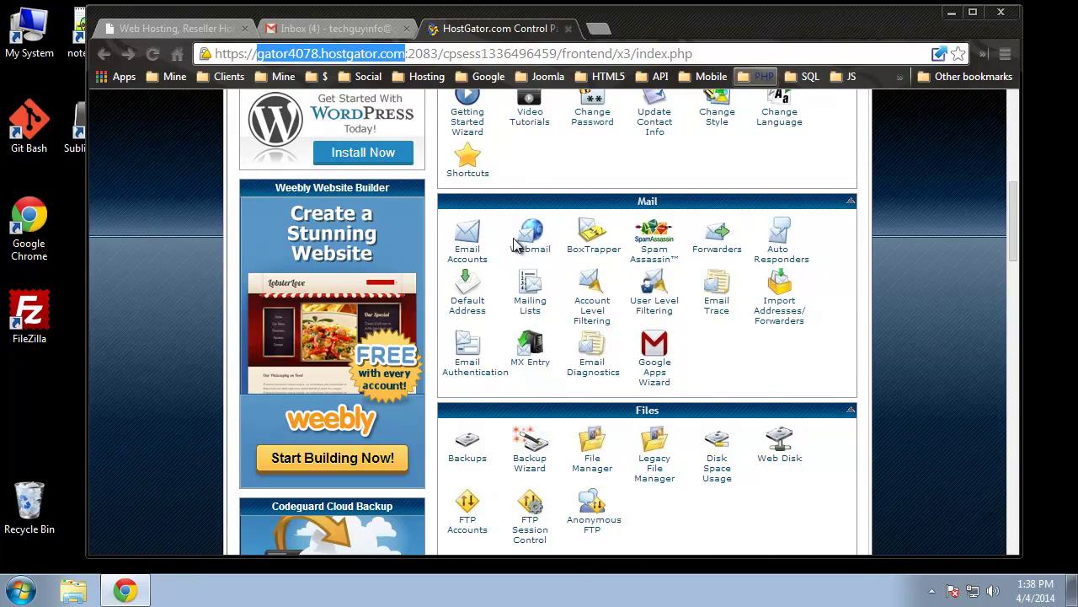
pyautogui.click(468, 251)
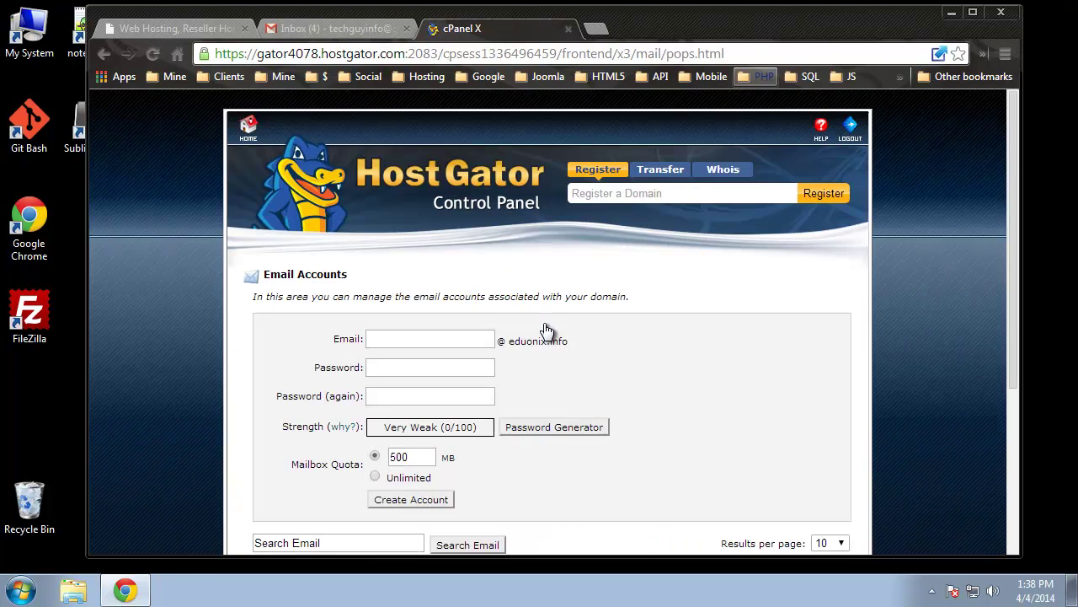
pyautogui.scroll(-2, 590, 278)
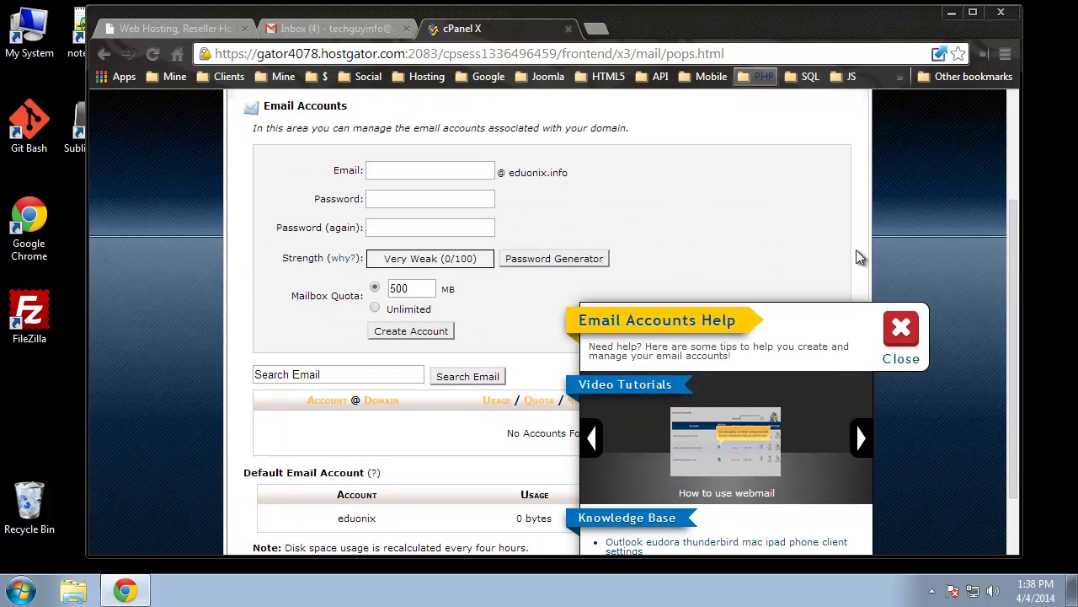
pyautogui.click(919, 362)
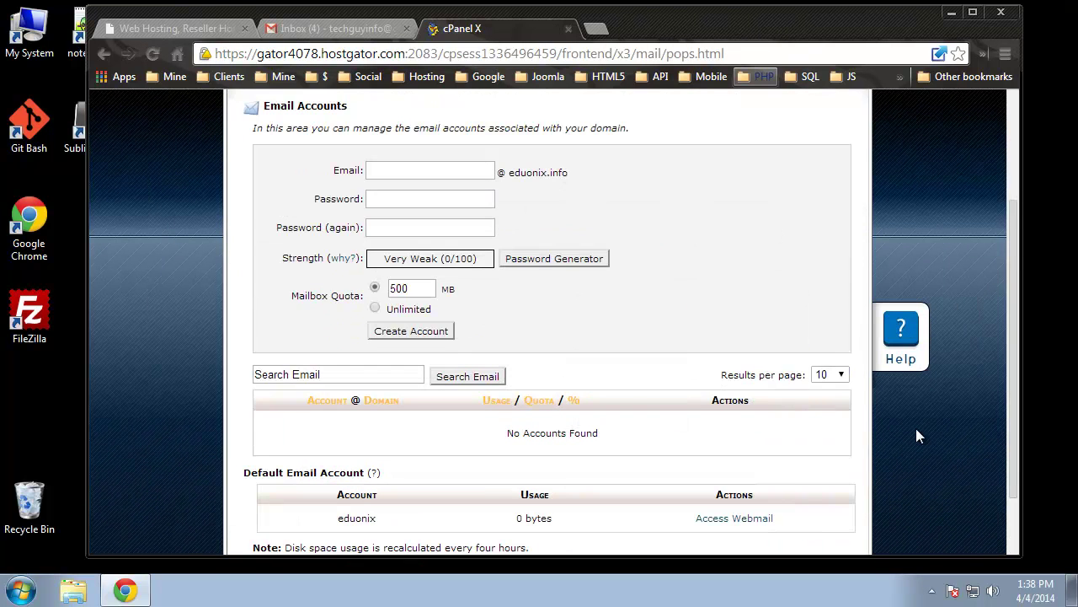
pyautogui.scroll(-1, 384, 403)
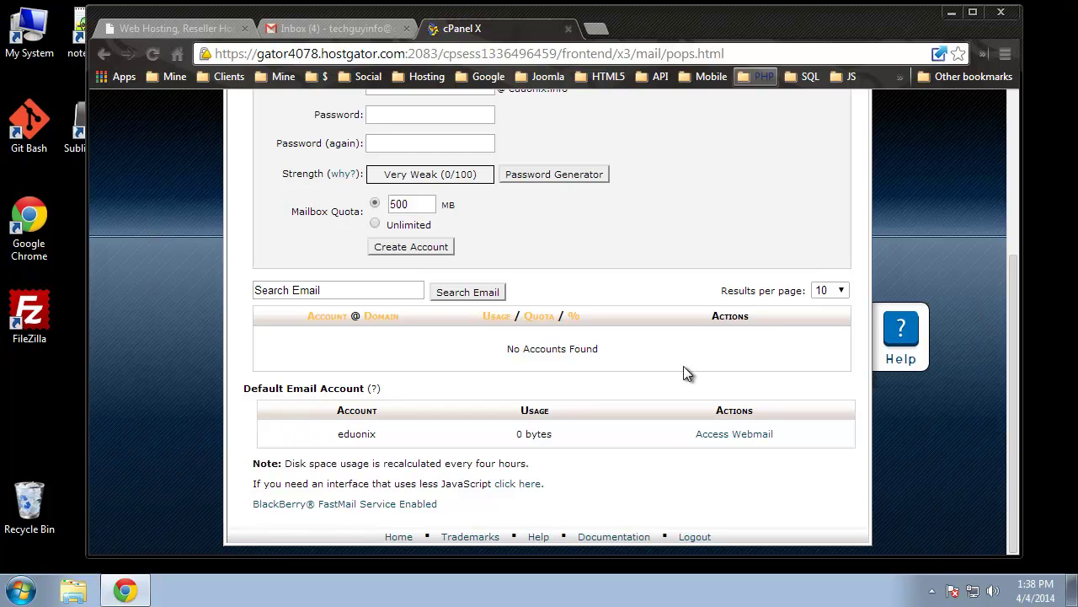
pyautogui.moveTo(506, 349); pyautogui.dragTo(608, 378)
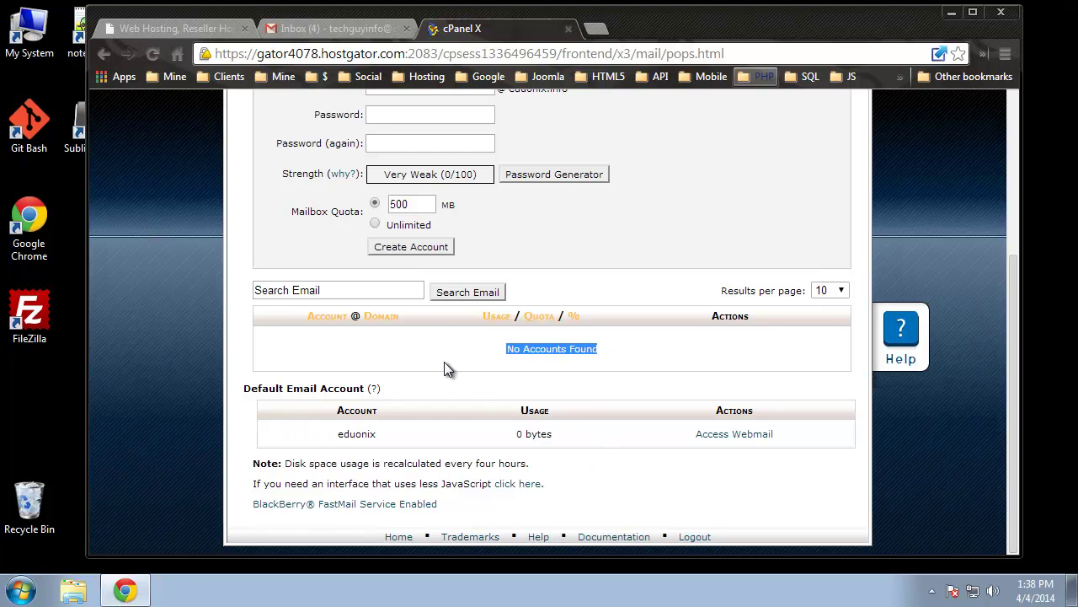
pyautogui.click(197, 325)
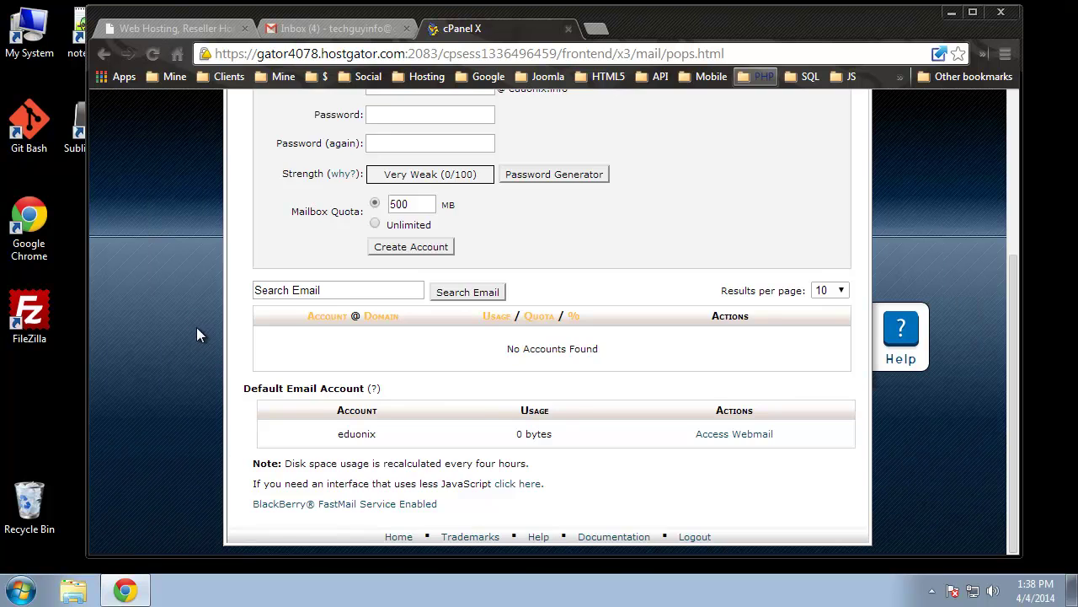
pyautogui.scroll(1, 188, 342)
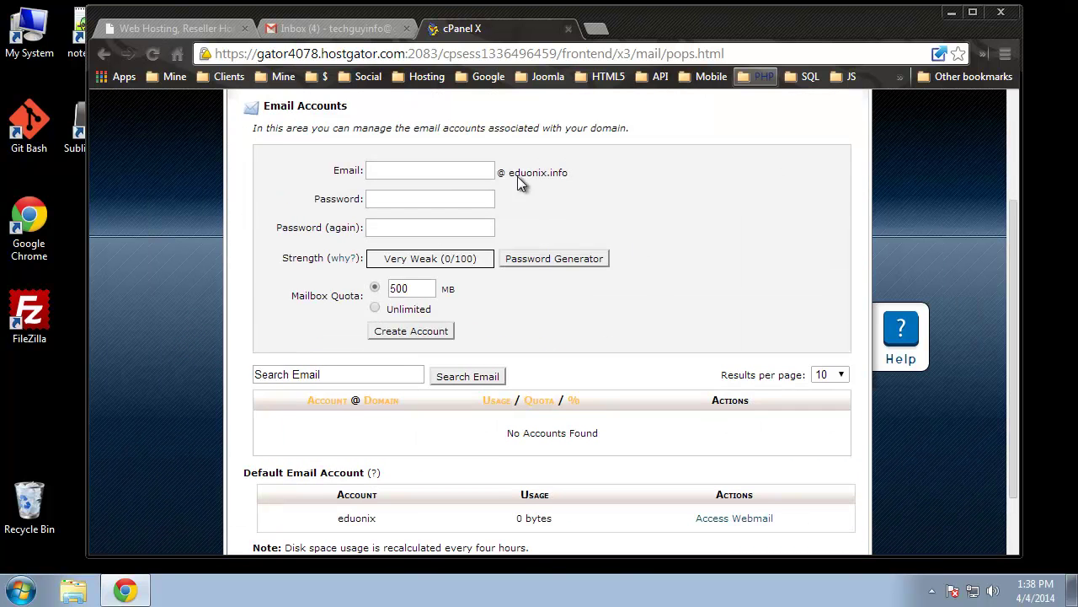
pyautogui.click(429, 172)
pyautogui.click(430, 172)
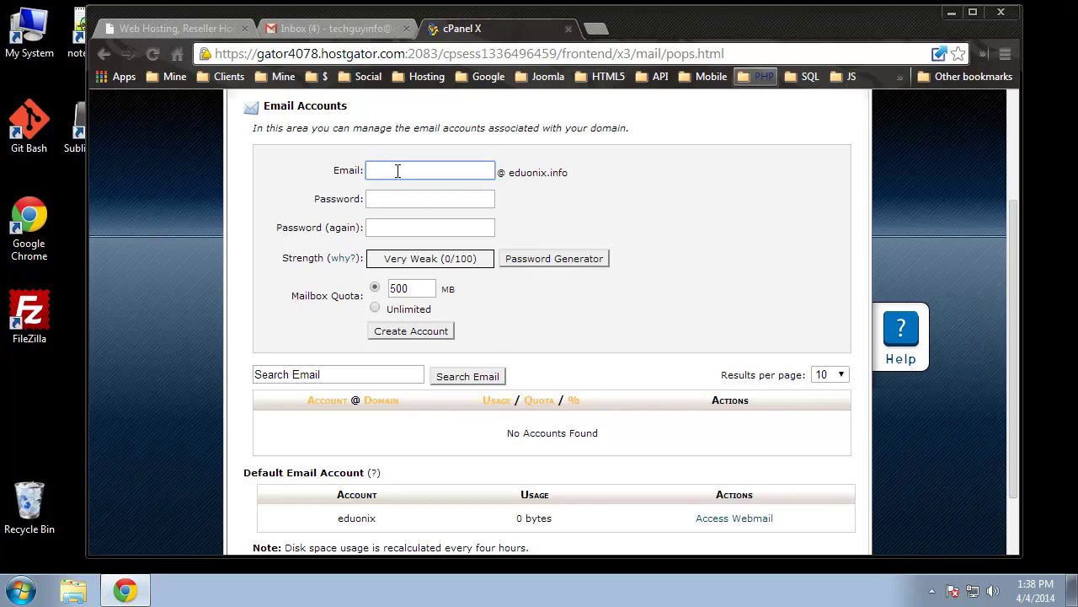
# Create the 'support' mailbox with its password entered twice and the 500 MB quota
pyautogui.write('support')
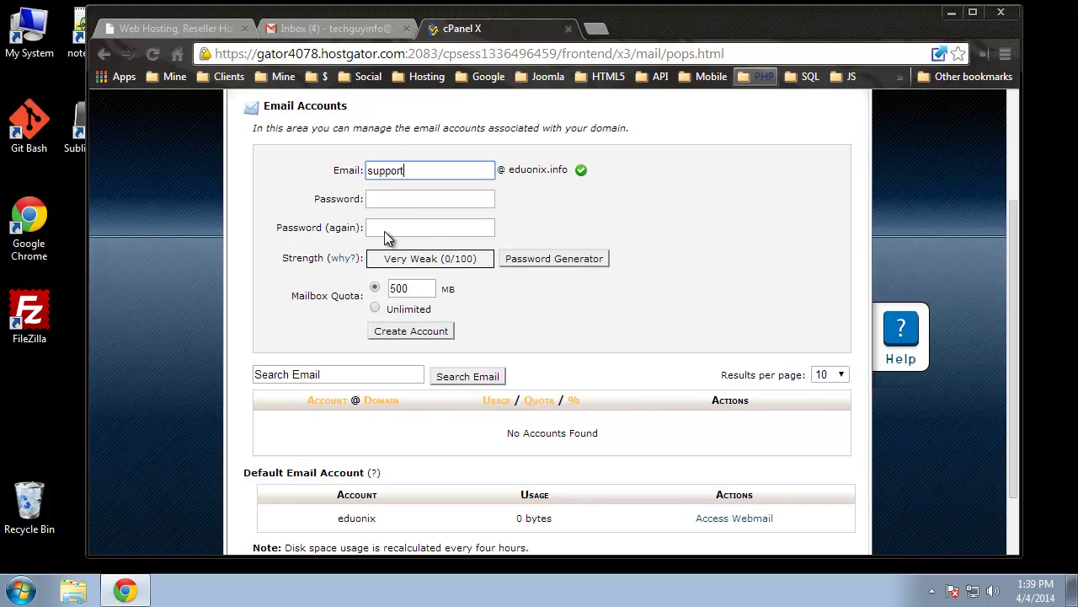
pyautogui.click(391, 196)
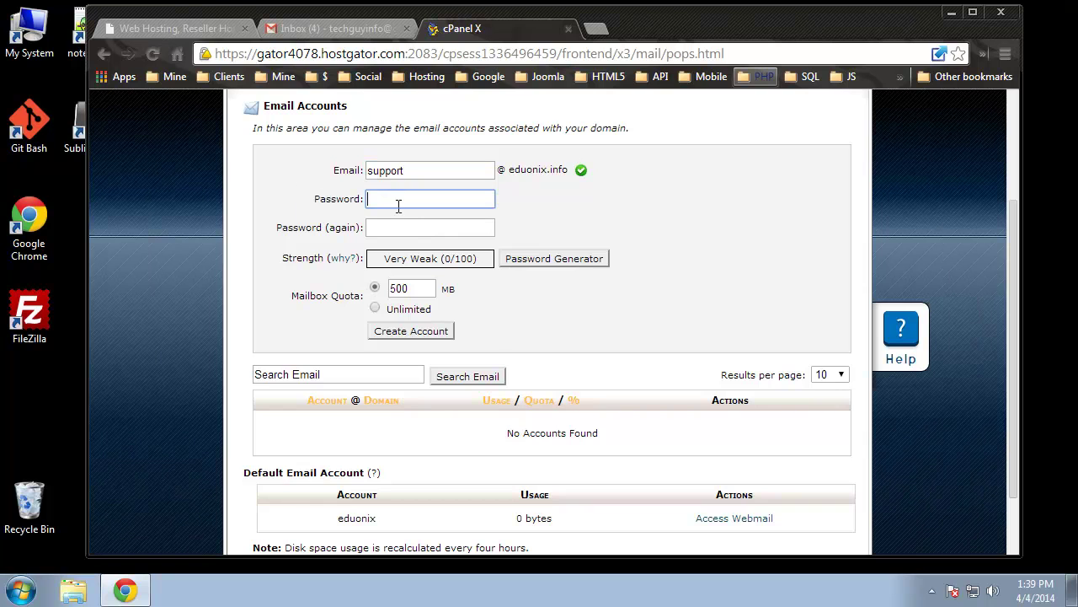
pyautogui.write('********')
pyautogui.click(399, 228)
pyautogui.write('******')
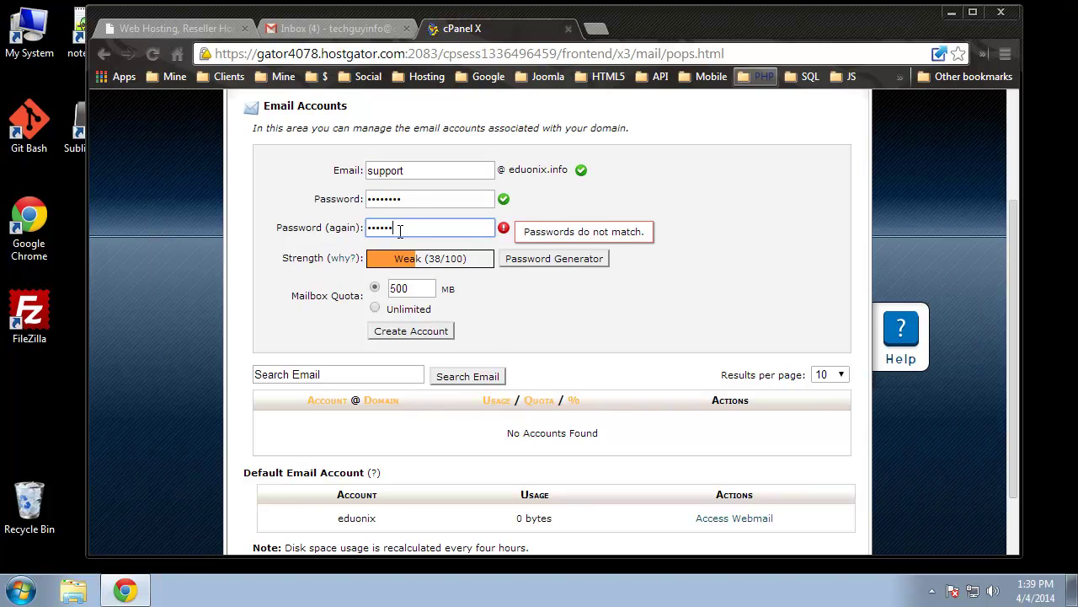
pyautogui.write('**')
pyautogui.click(679, 203)
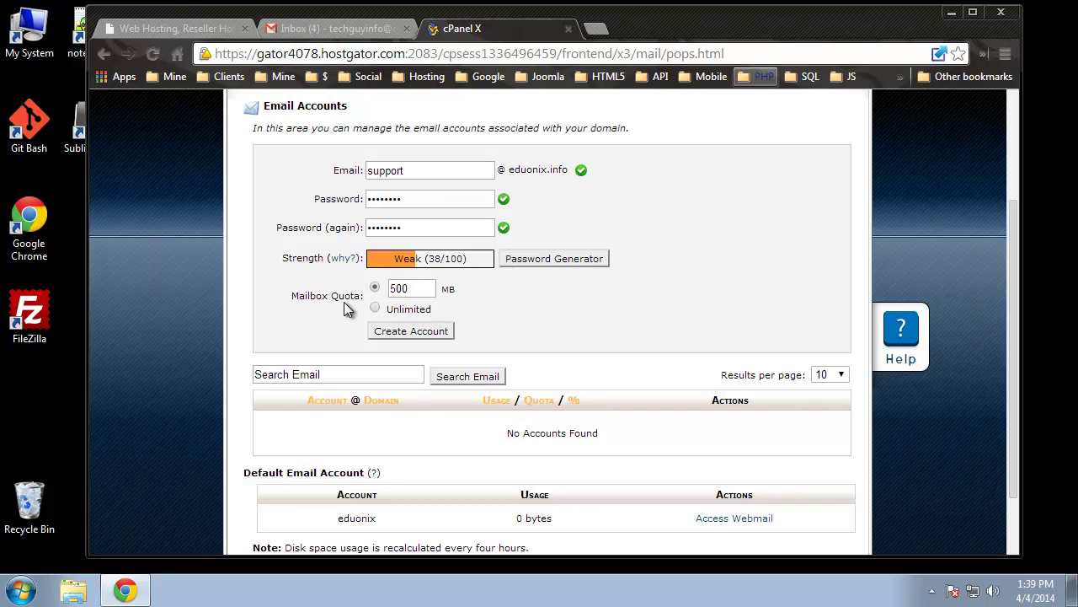
pyautogui.moveTo(426, 288); pyautogui.dragTo(396, 288)
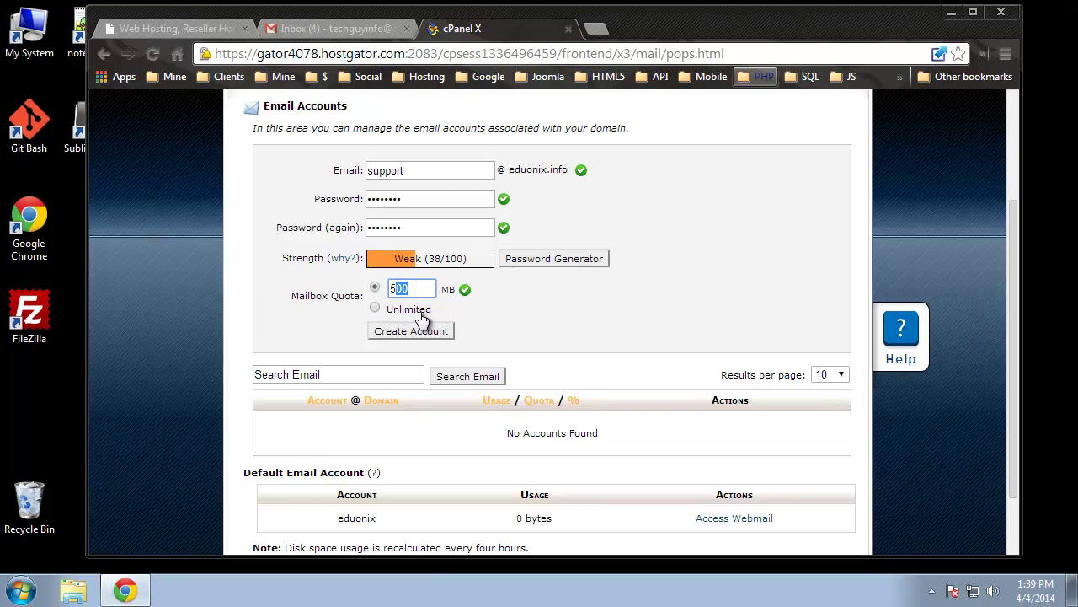
pyautogui.click(397, 330)
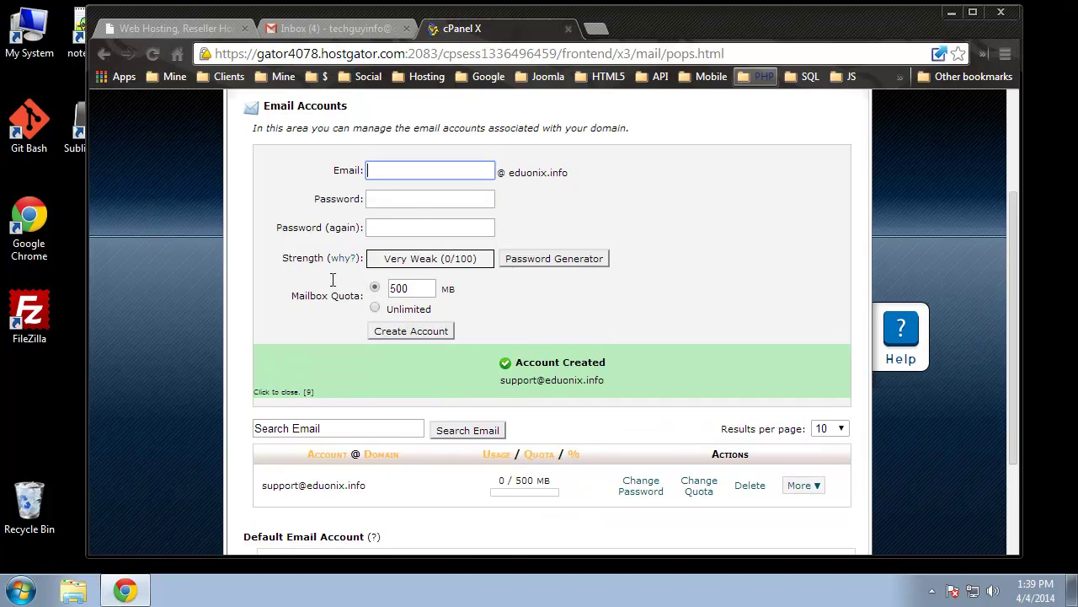
# Create an 'admin' mailbox with a confirmed password and the default 500 MB quota
pyautogui.scroll(-1, 328, 400)
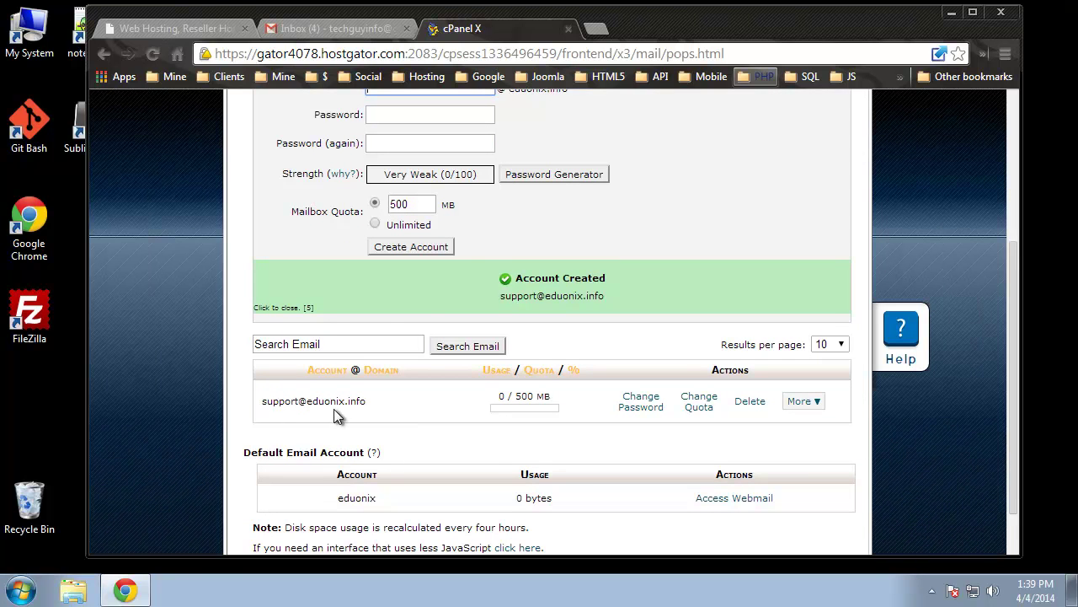
pyautogui.scroll(1, 532, 339)
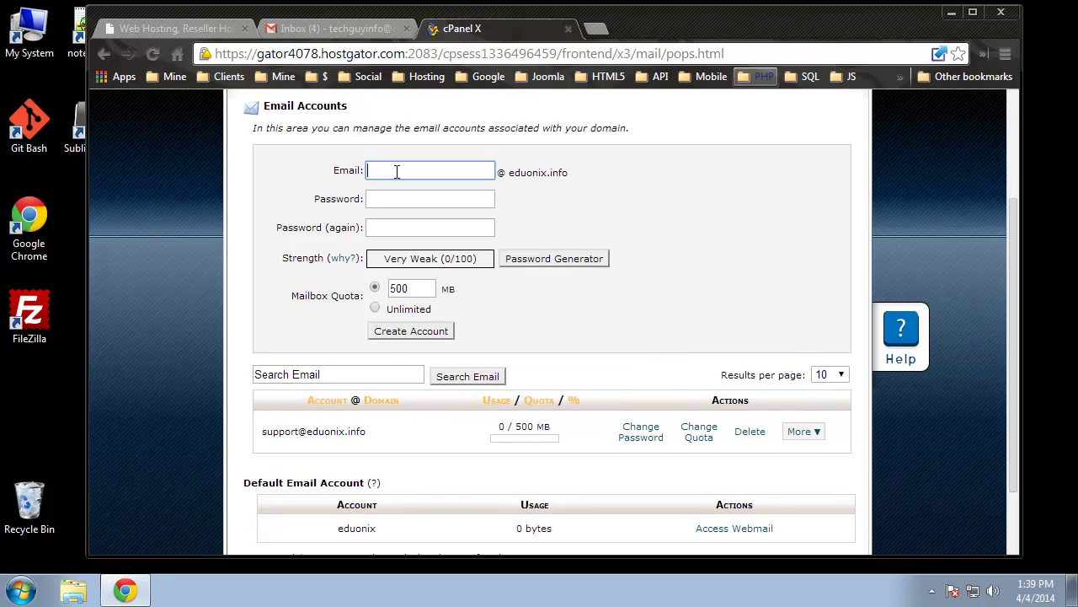
pyautogui.write('admin')
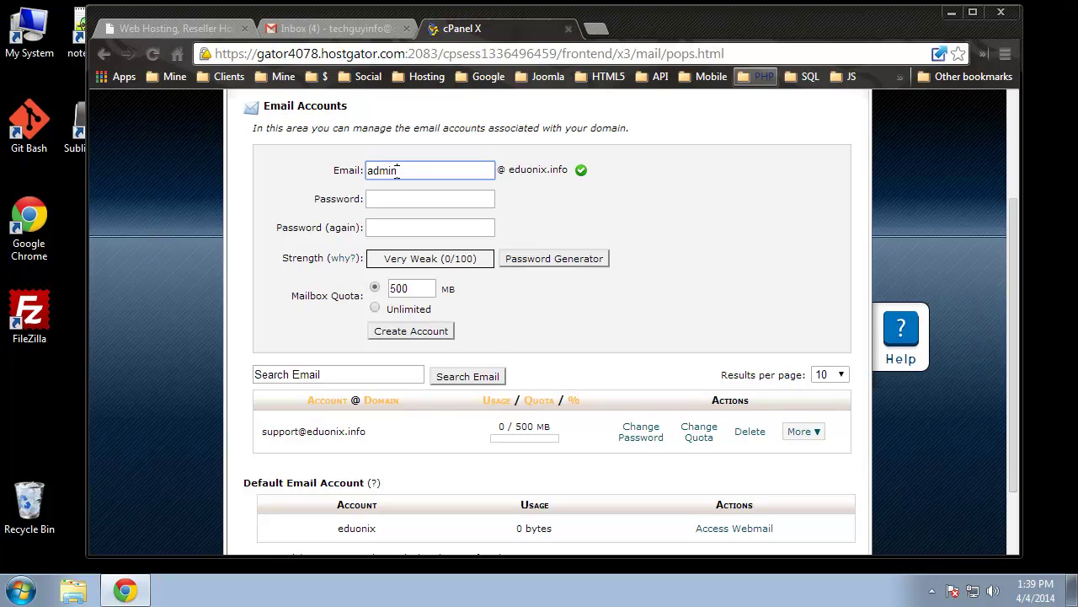
pyautogui.click(402, 201)
pyautogui.write('admin123')
pyautogui.click(428, 228)
pyautogui.write('a')
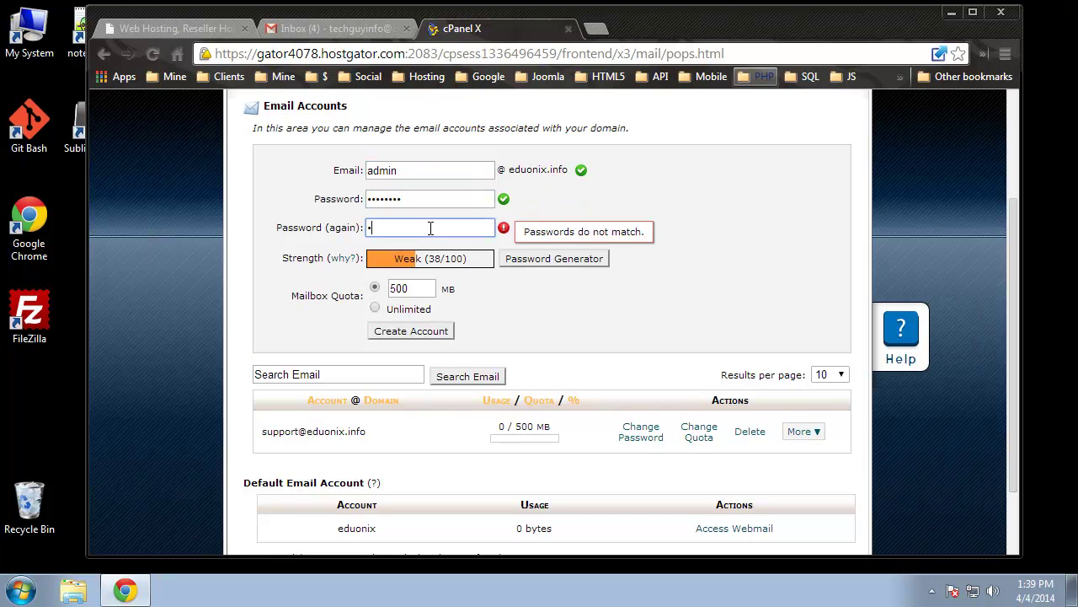
pyautogui.write('dmin123')
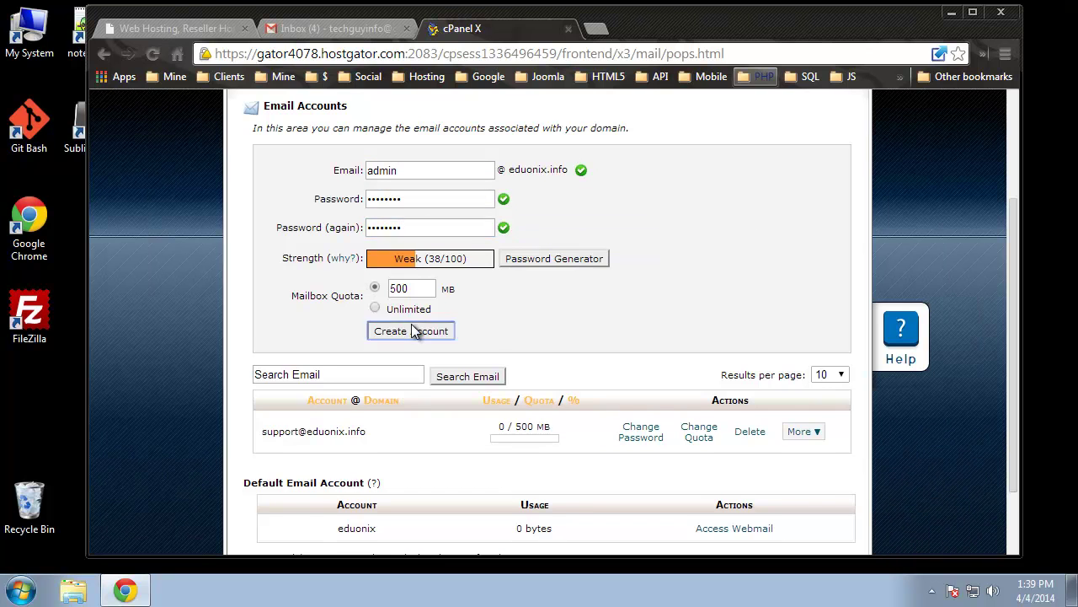
pyautogui.click(413, 331)
pyautogui.scroll(-2, 759, 295)
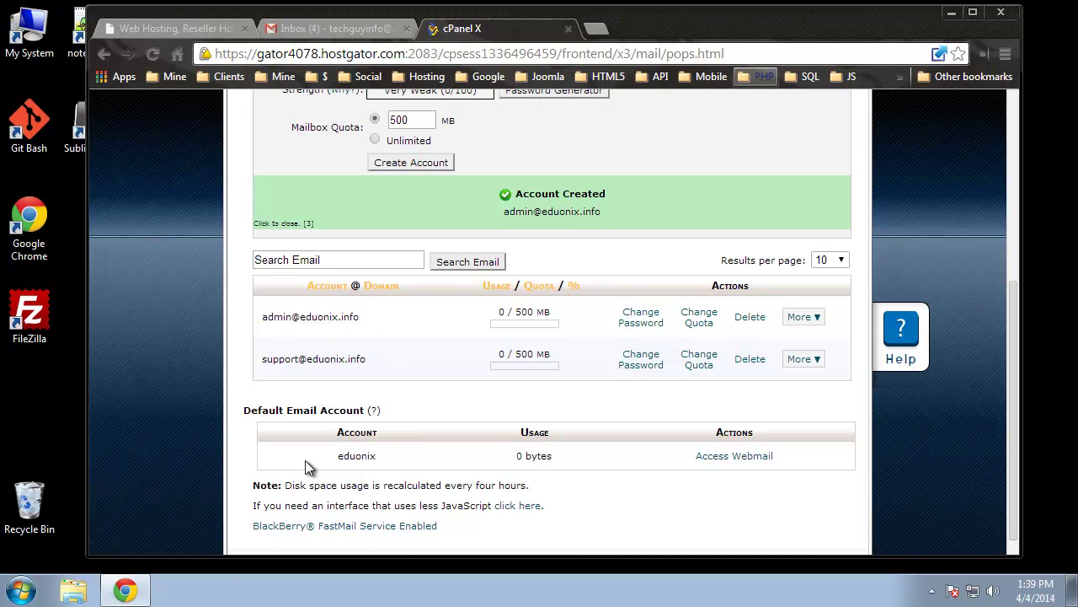
pyautogui.scroll(1, 238, 387)
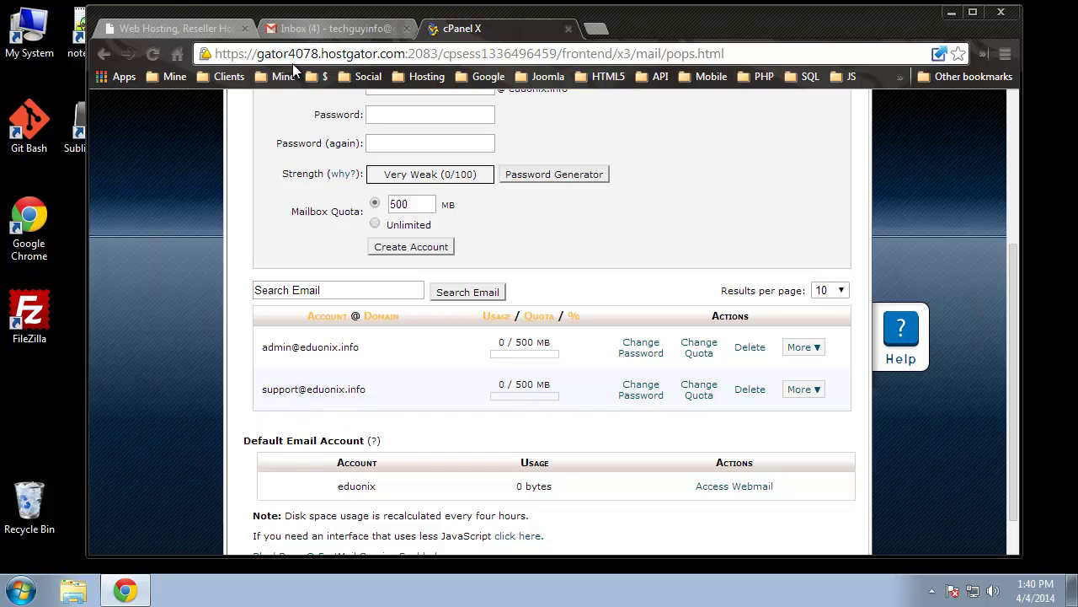
# Copy the support account's e-mail address from the Email Accounts list
pyautogui.moveTo(368, 394); pyautogui.dragTo(260, 389)
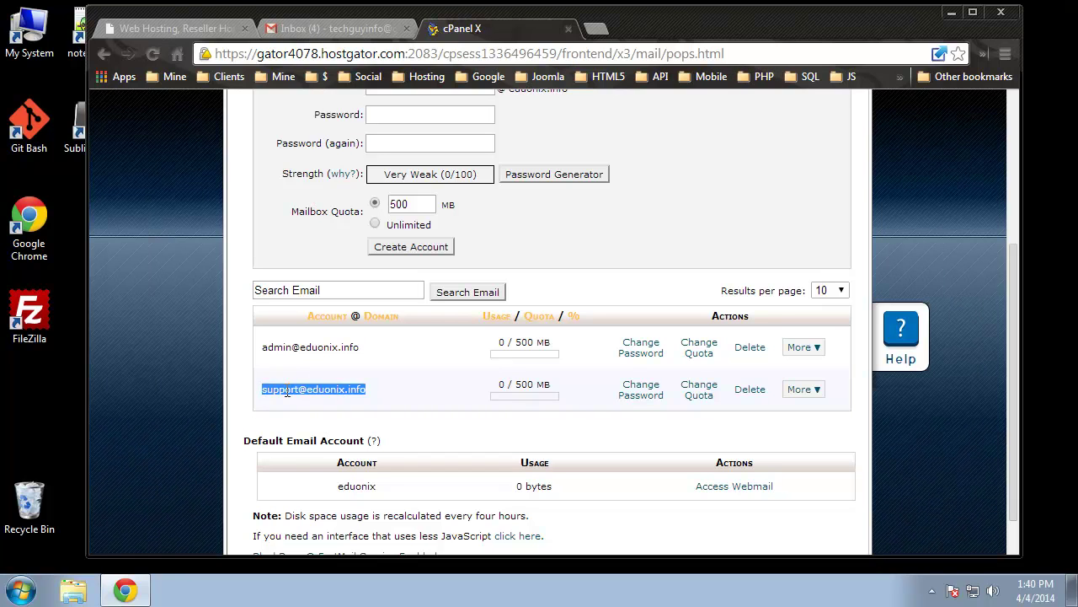
pyautogui.rightClick(286, 390)
pyautogui.click(329, 404)
# From Gmail, send that address a 'Hello' test message with a short signed body line
pyautogui.click(346, 32)
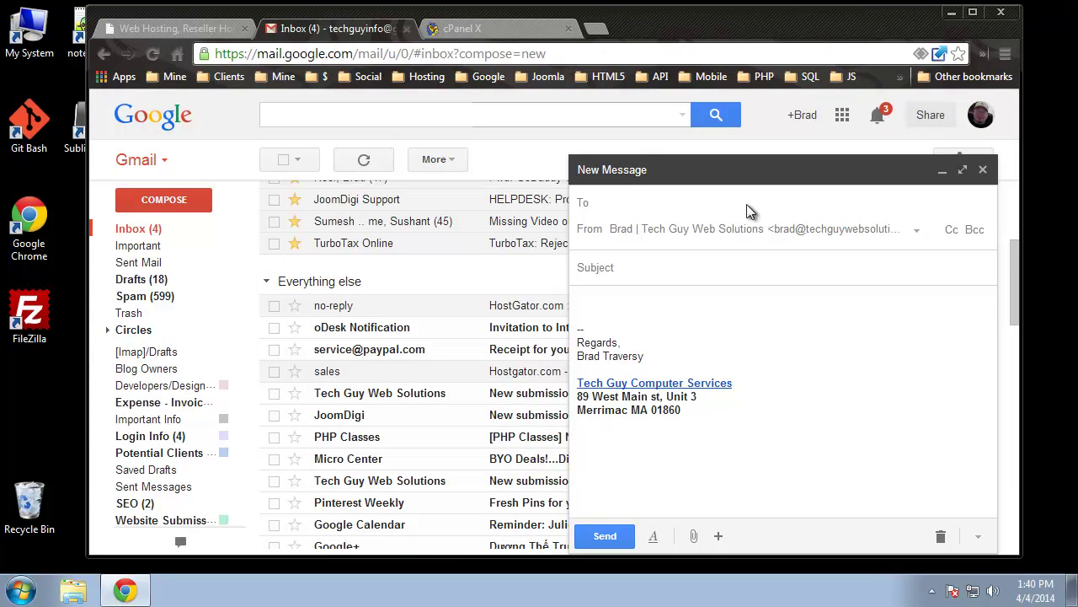
pyautogui.hotkey('ctrl', 'v')
pyautogui.click(699, 268)
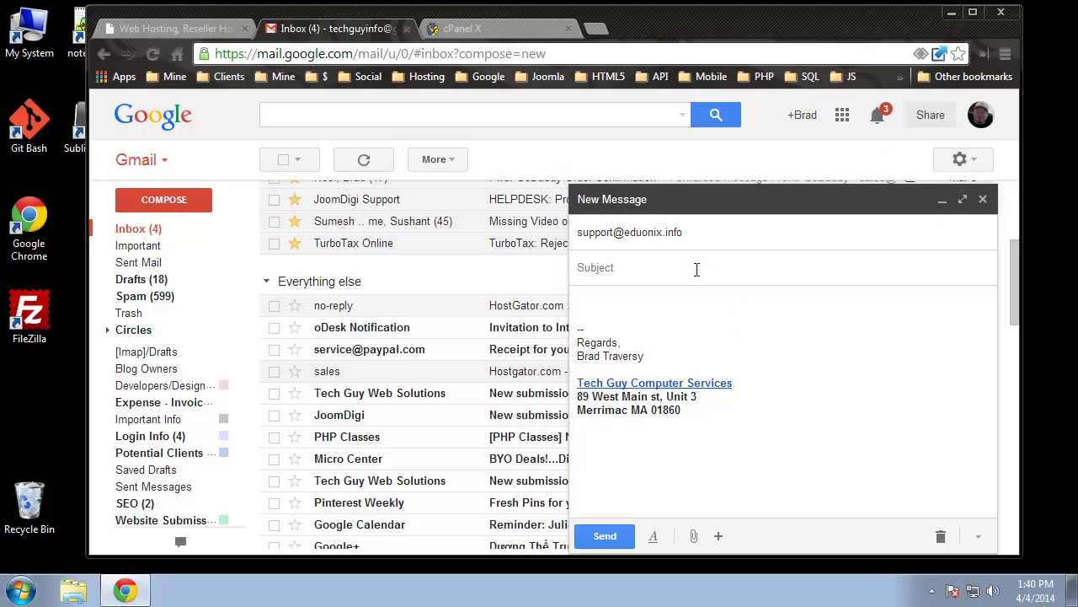
pyautogui.write('Hello')
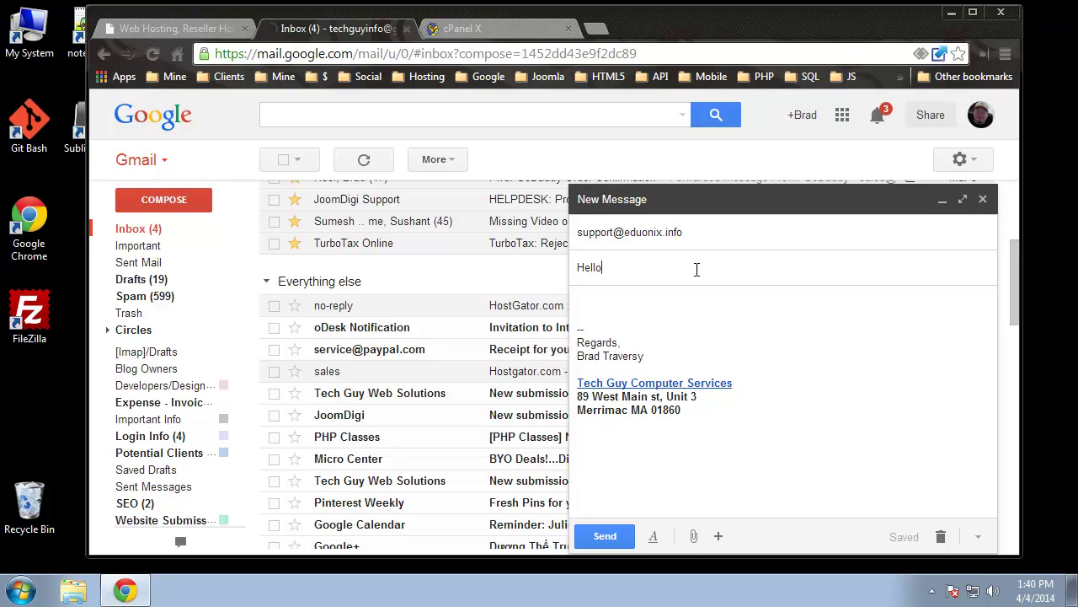
pyautogui.click(621, 301)
pyautogui.write('This is an email from ')
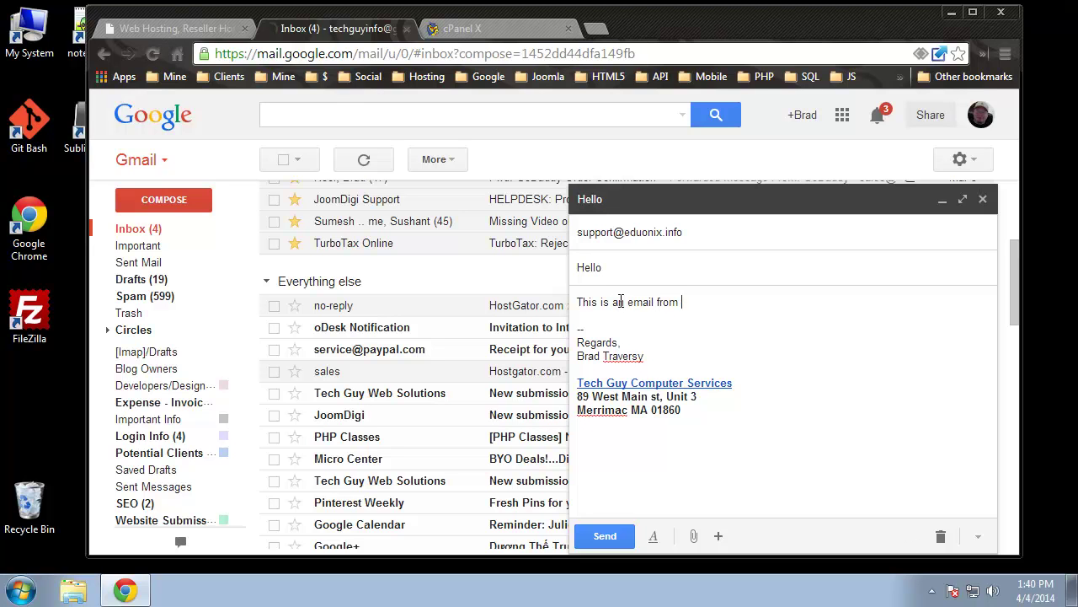
pyautogui.write('Brad')
pyautogui.click(622, 538)
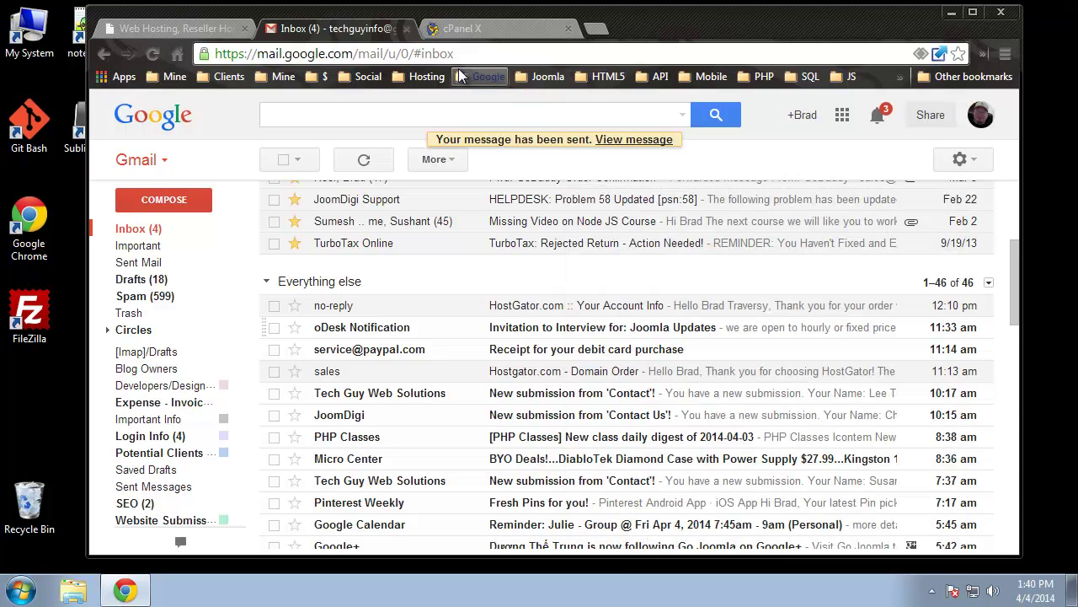
pyautogui.click(497, 27)
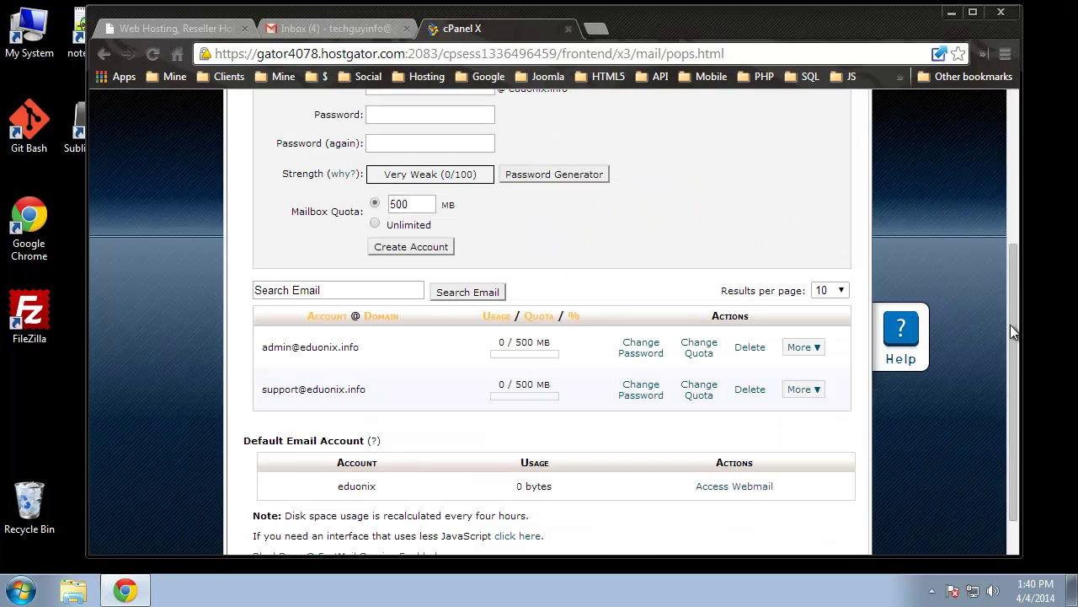
# Choose Access Webmail from the support account's More menu
pyautogui.scroll(1, 923, 467)
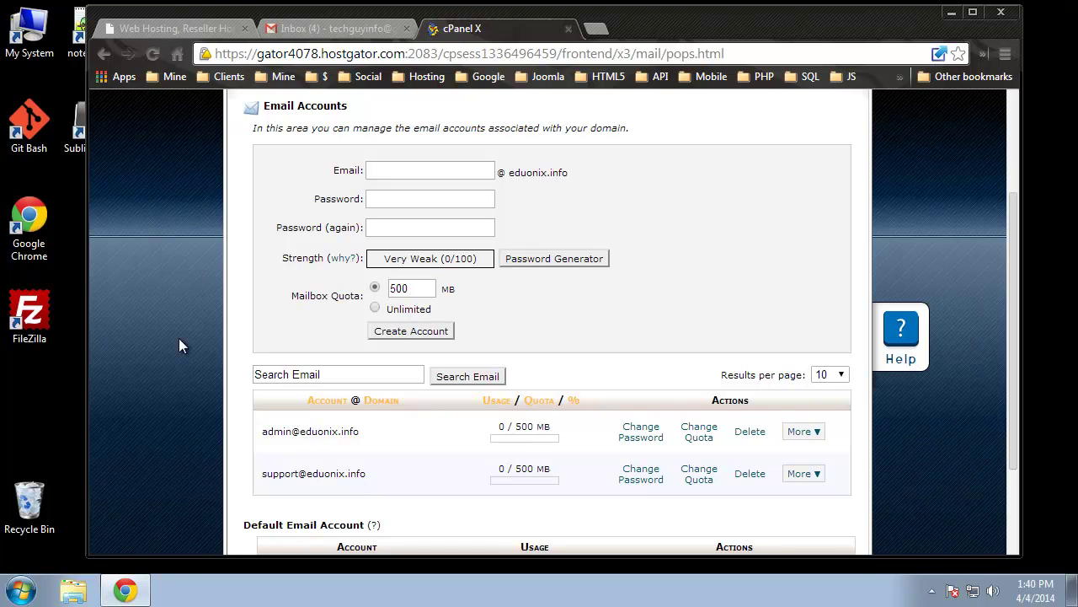
pyautogui.click(805, 474)
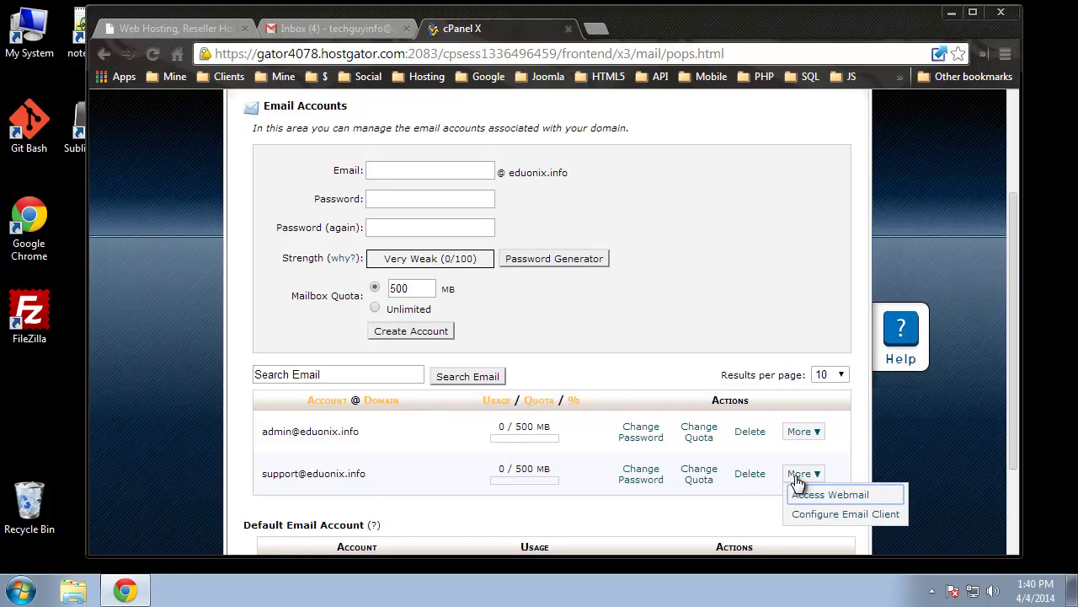
pyautogui.click(889, 496)
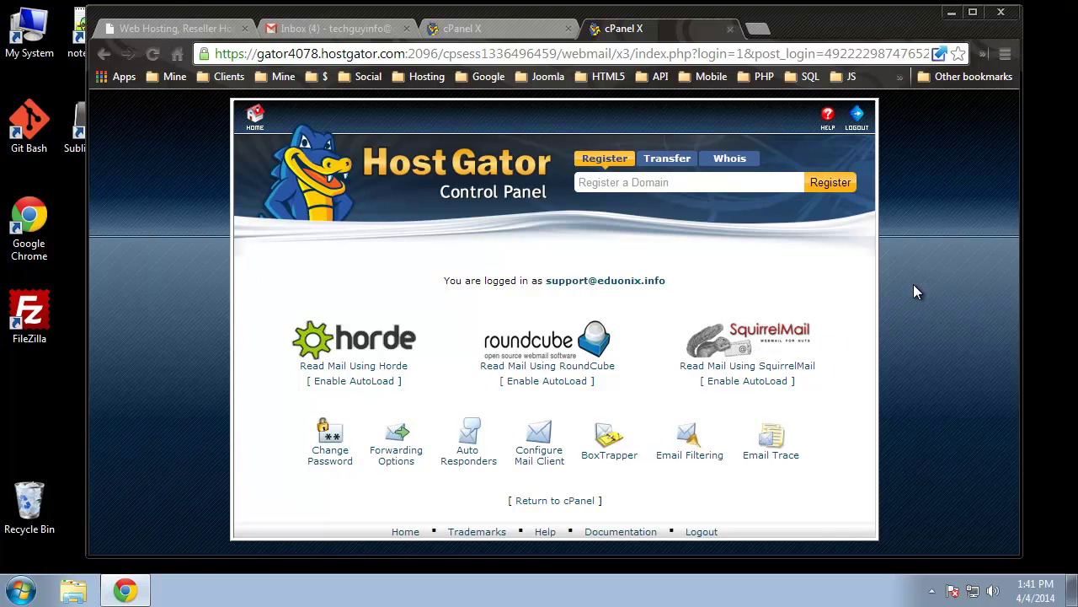
# Open the support inbox in SquirrelMail, read the Hello message, and return to the inbox
pyautogui.click(772, 335)
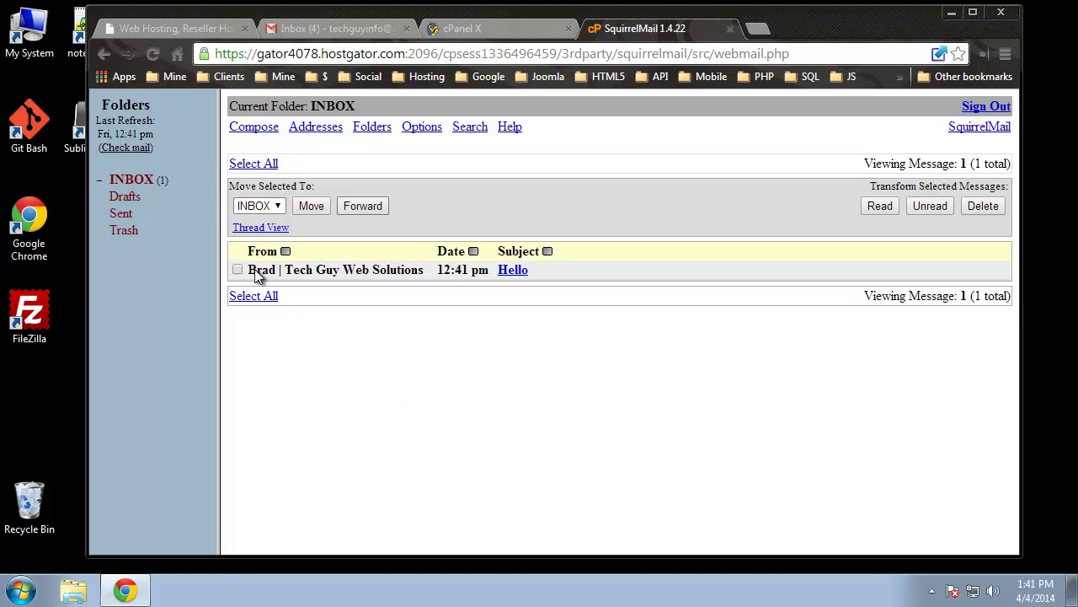
pyautogui.click(512, 271)
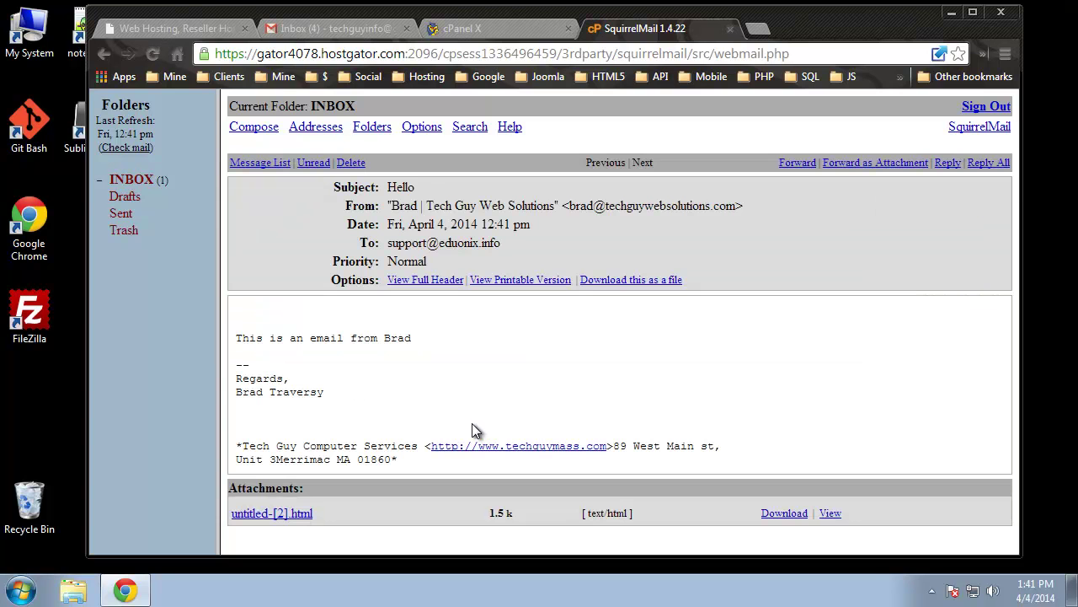
pyautogui.moveTo(421, 337); pyautogui.dragTo(250, 357)
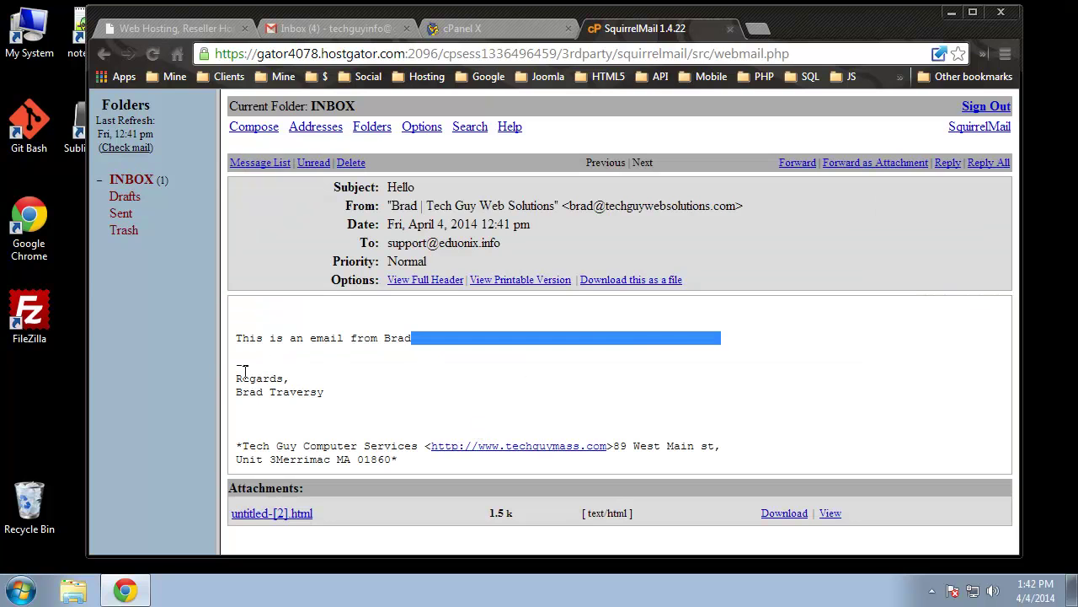
pyautogui.click(344, 390)
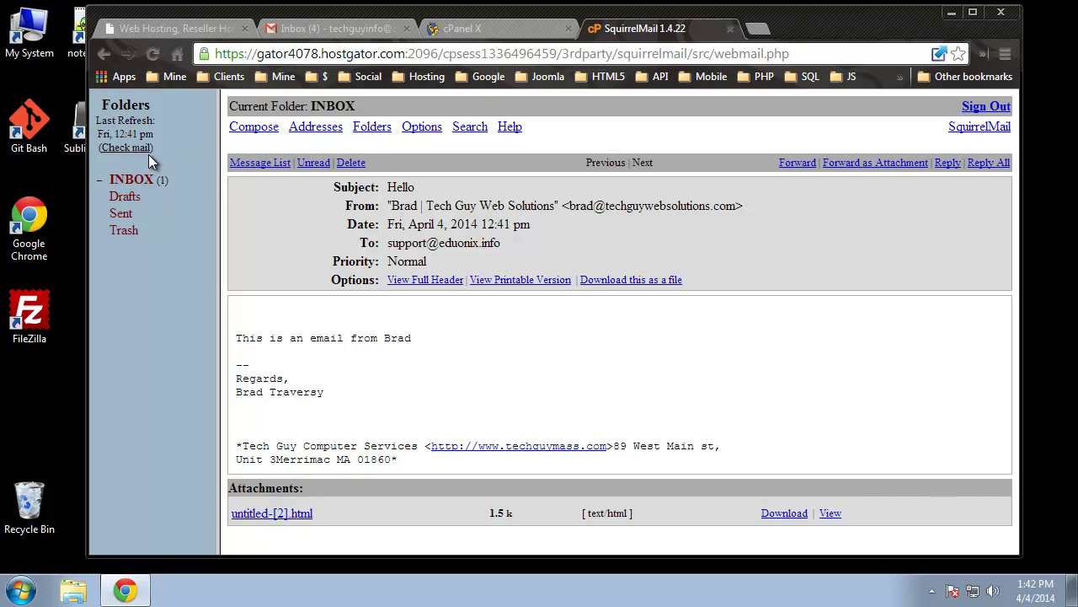
pyautogui.click(135, 182)
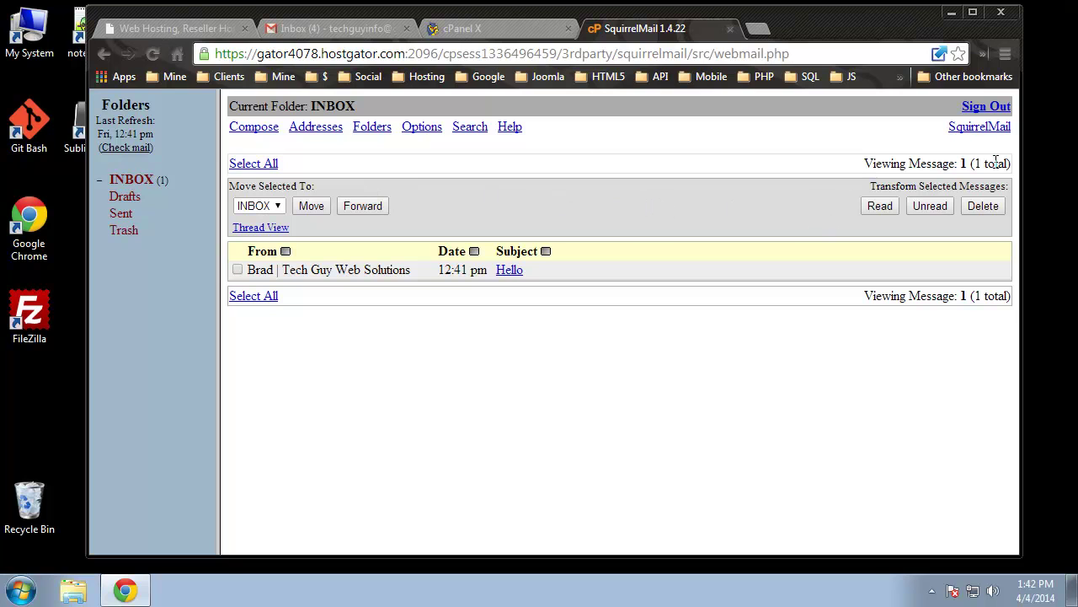
pyautogui.click(254, 129)
# Send a reply from SquirrelMail addressed to the Gmail sender's e-mail address
pyautogui.click(422, 166)
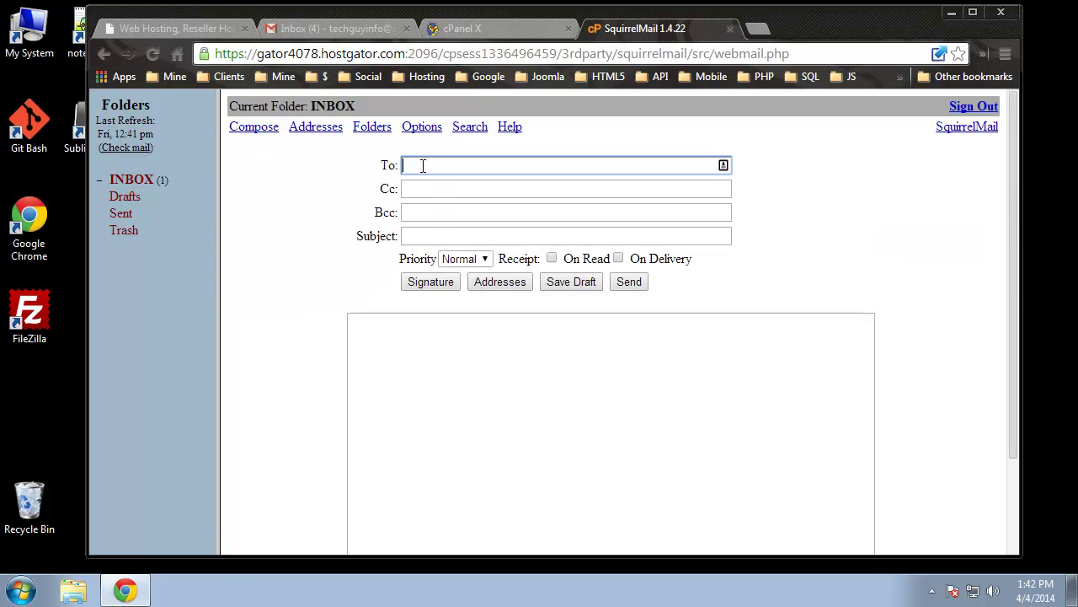
pyautogui.click(461, 332)
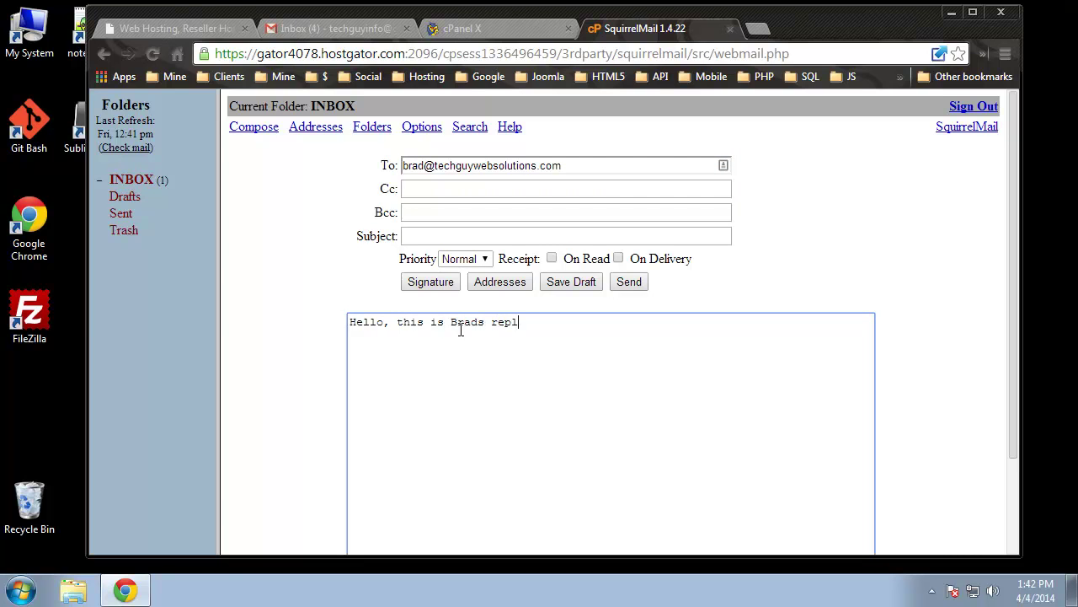
pyautogui.click(839, 300)
pyautogui.scroll(-3, 881, 279)
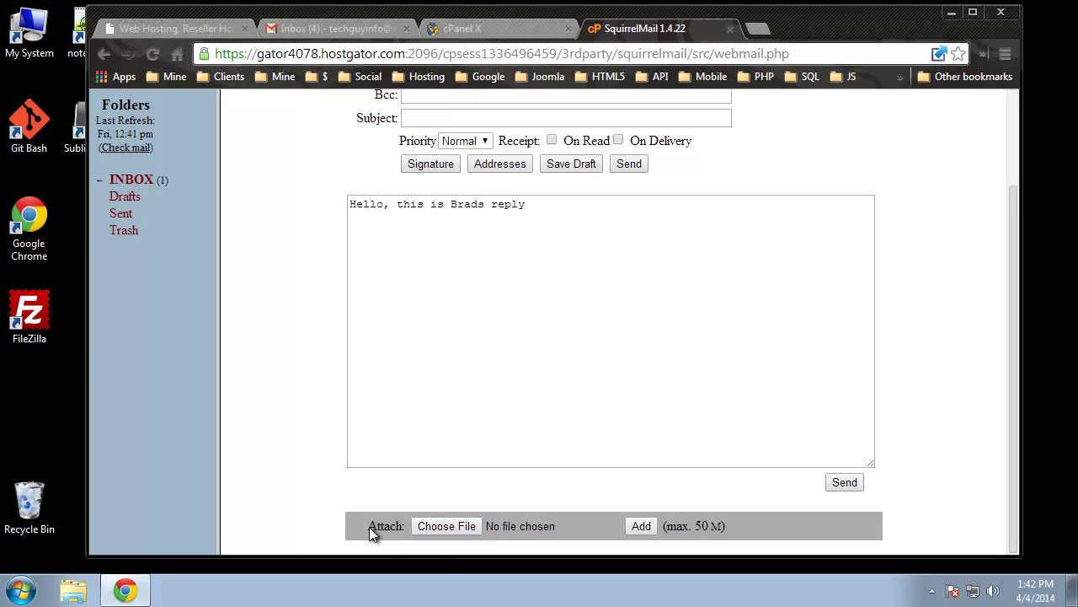
pyautogui.click(847, 481)
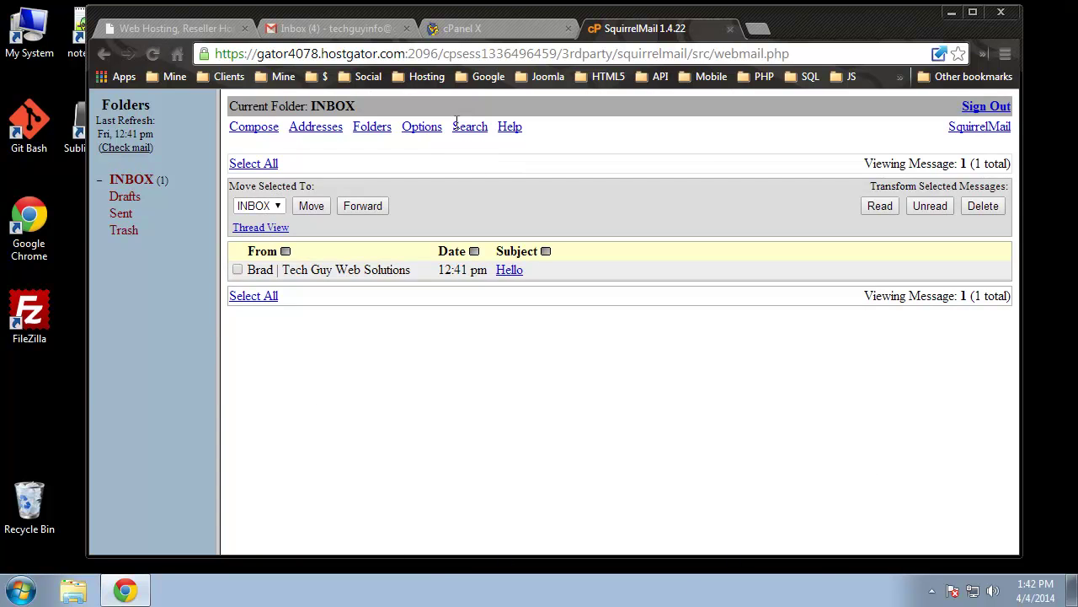
pyautogui.click(333, 30)
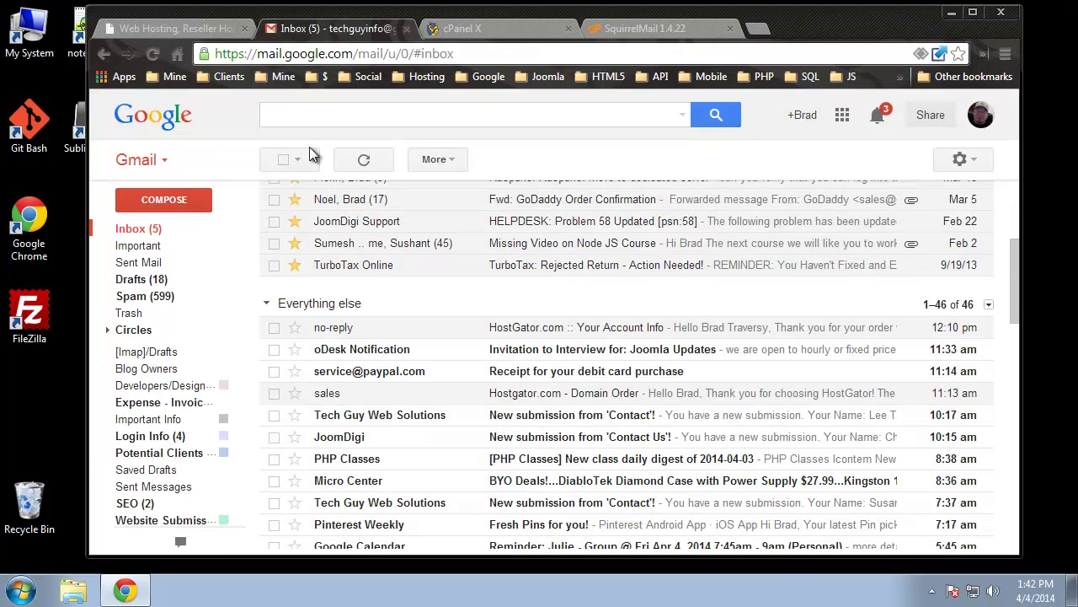
# Open the (no subject) reply from support in Gmail, compare it with SquirrelMail, then return to cPanel
pyautogui.click(140, 230)
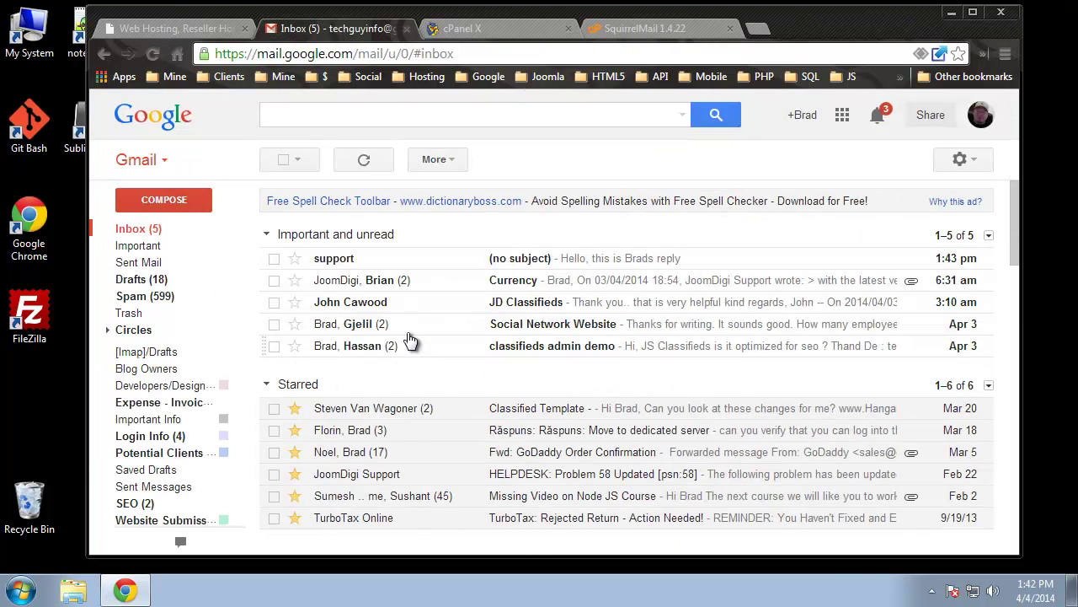
pyautogui.click(330, 261)
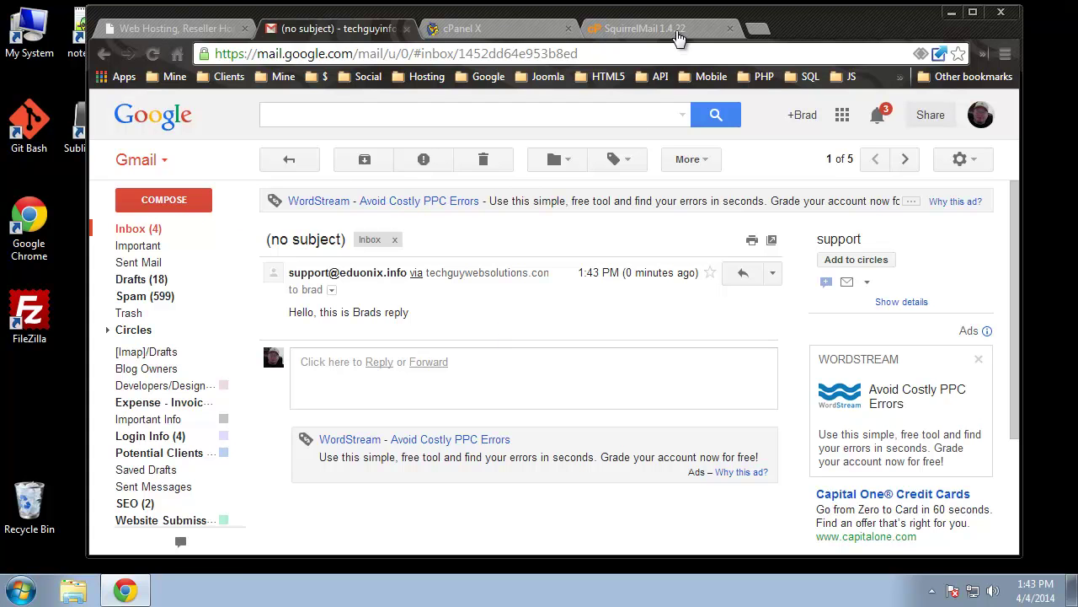
pyautogui.click(634, 31)
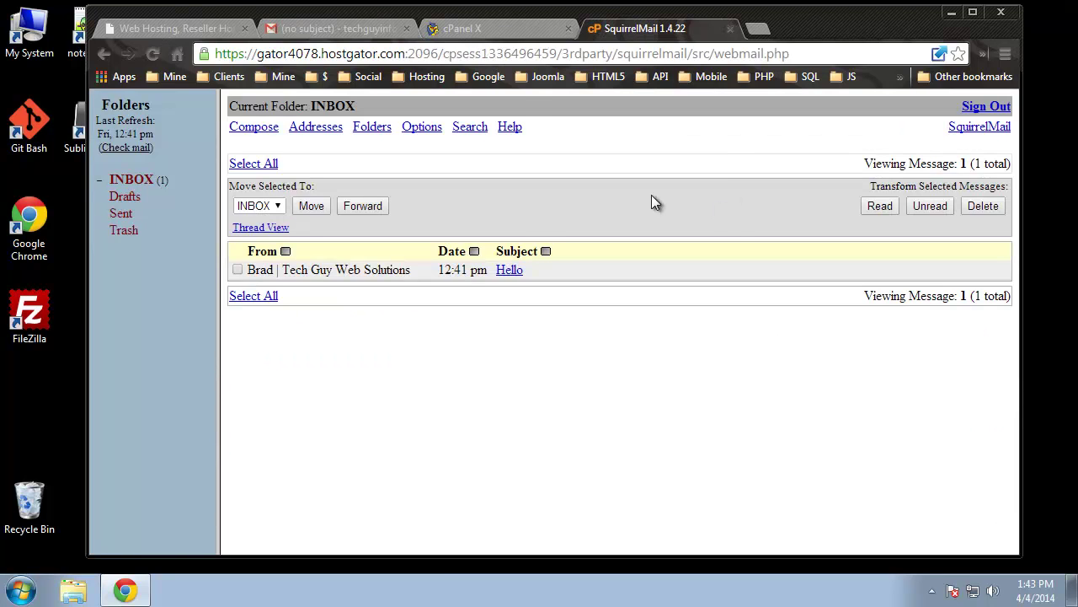
pyautogui.click(369, 30)
pyautogui.click(150, 229)
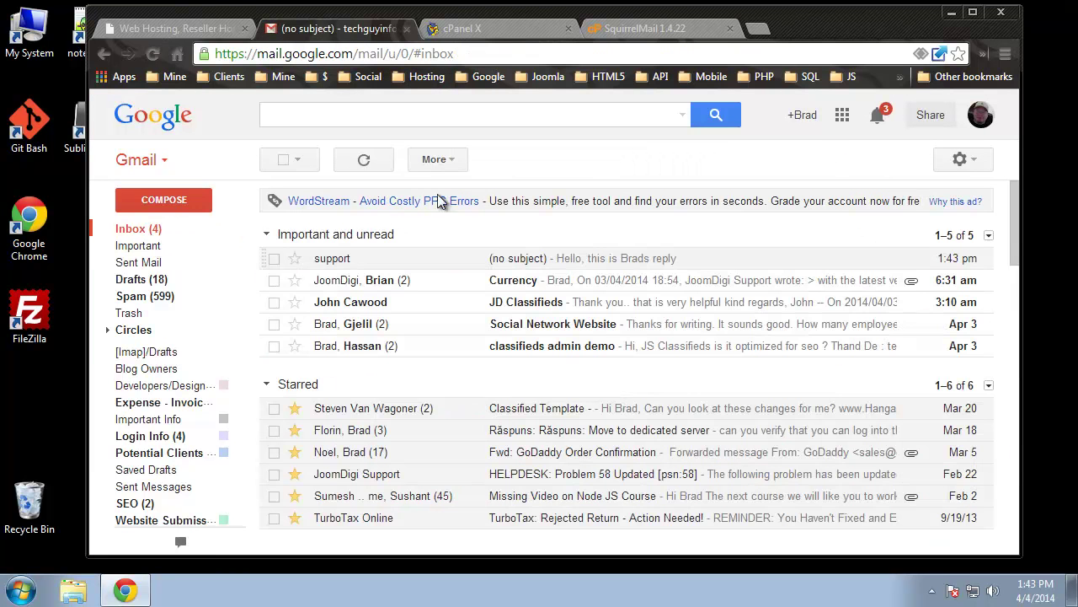
pyautogui.click(624, 29)
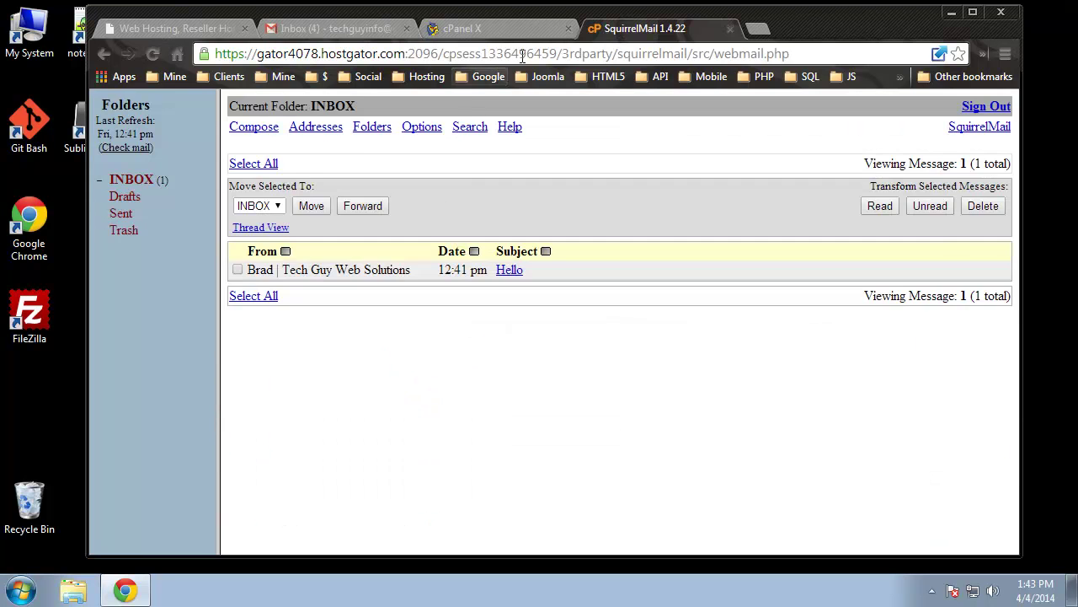
pyautogui.click(495, 34)
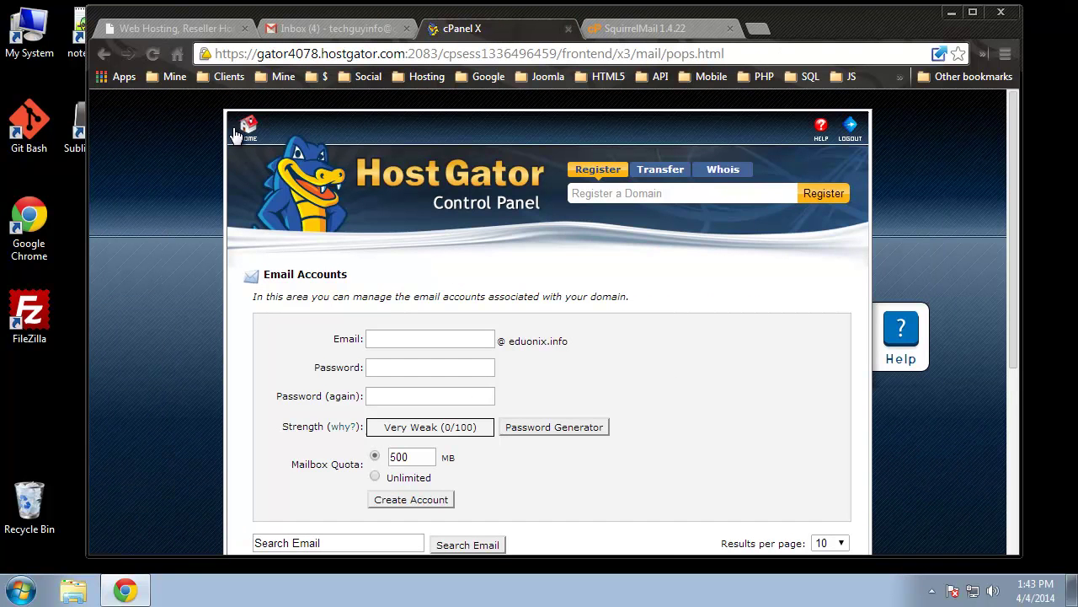
# Go from the cPanel home page to the Forwarders page and dismiss its help panel
pyautogui.click(248, 128)
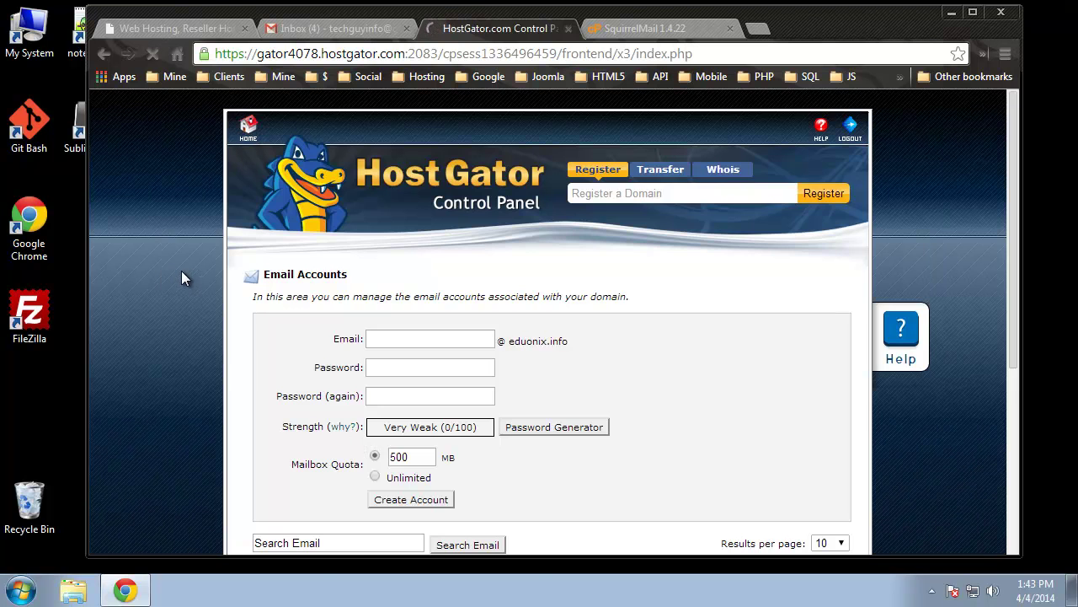
pyautogui.scroll(-5, 181, 277)
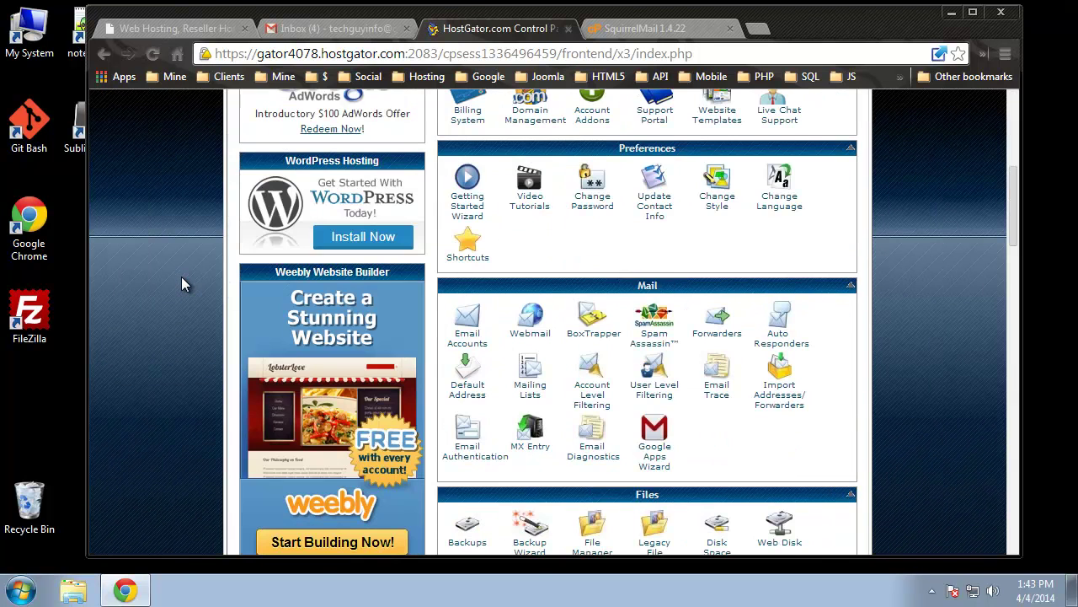
pyautogui.click(712, 335)
pyautogui.scroll(-3, 756, 478)
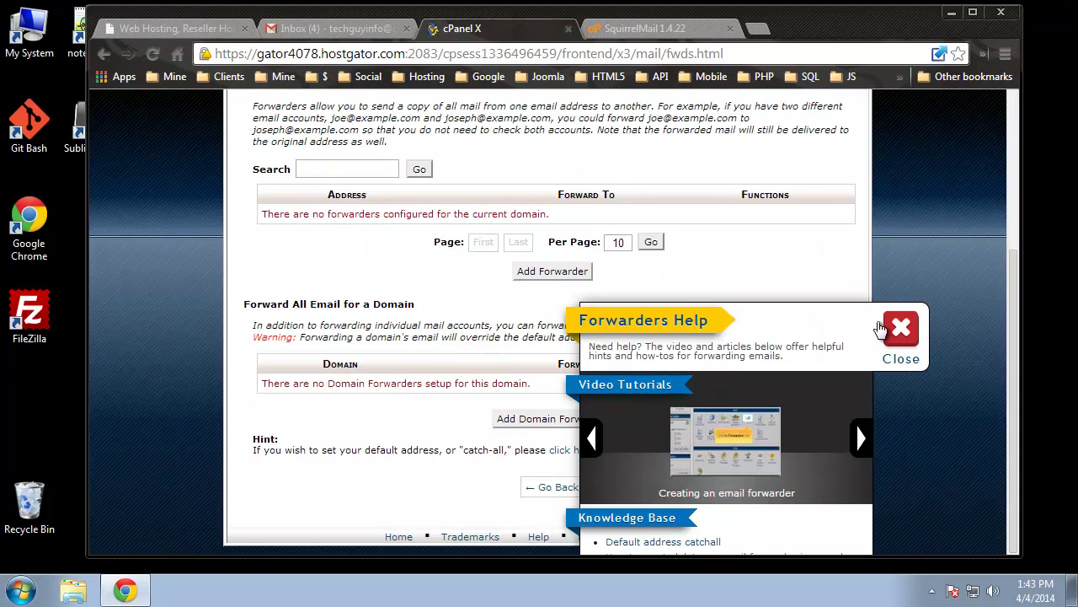
pyautogui.click(901, 330)
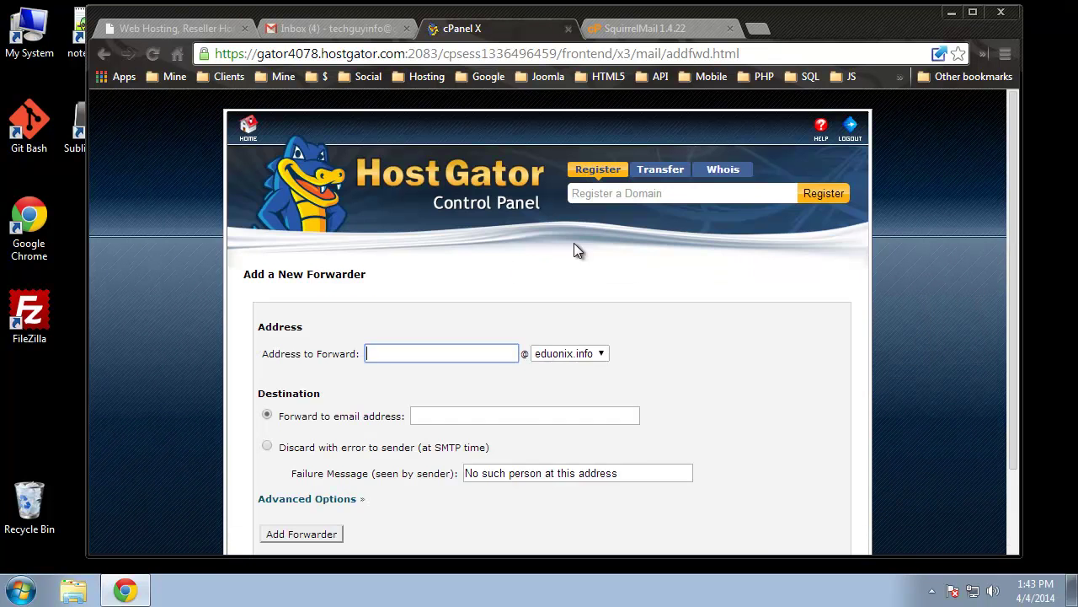
pyautogui.click(458, 353)
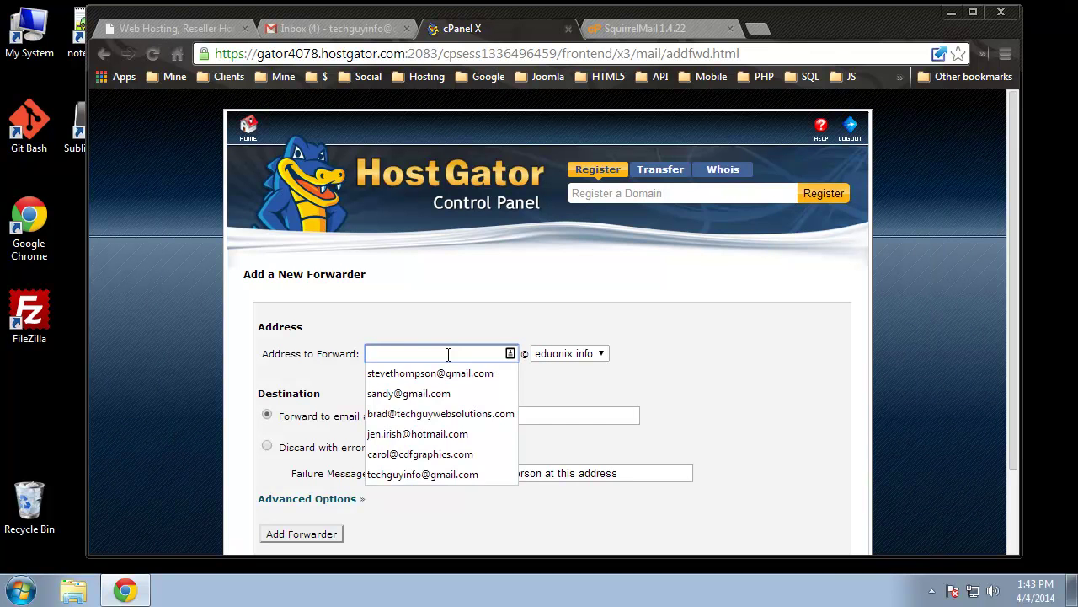
pyautogui.write('support')
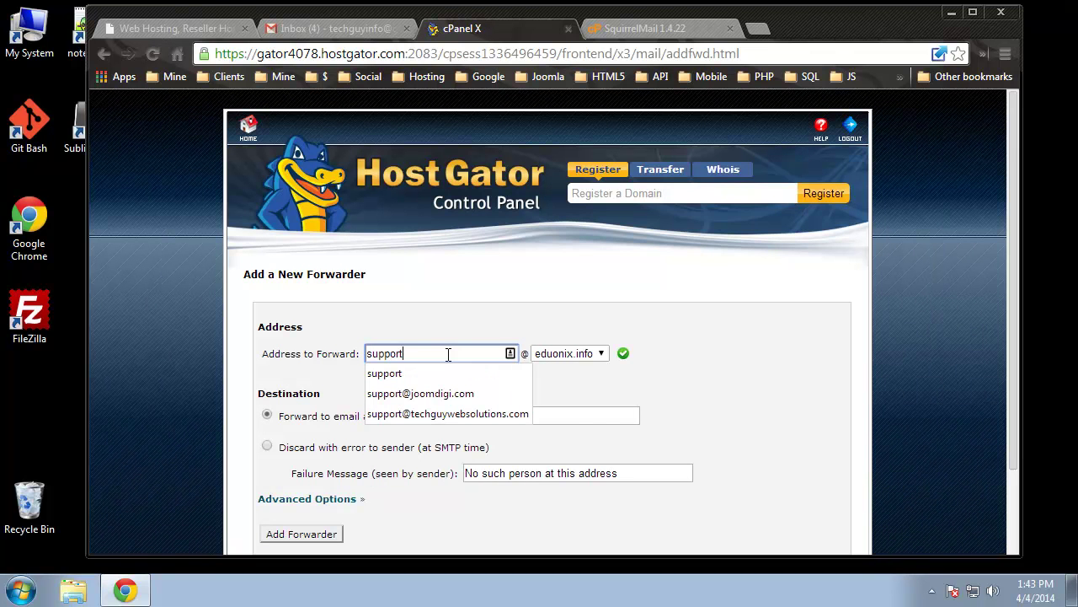
pyautogui.press('Escape')
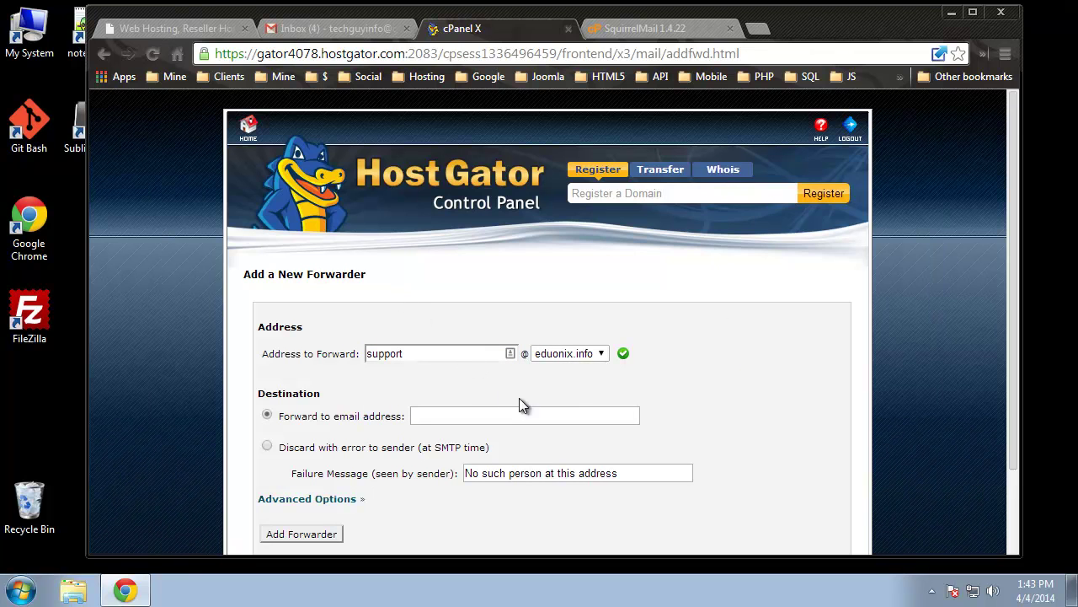
pyautogui.click(582, 357)
pyautogui.click(574, 371)
pyautogui.scroll(-1, 459, 503)
pyautogui.click(416, 331)
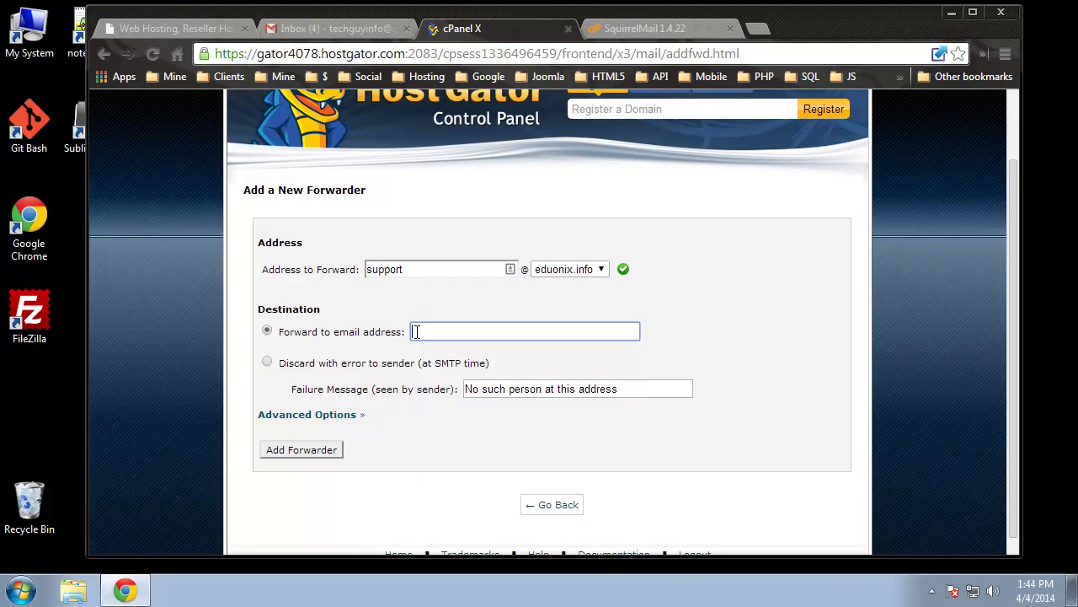
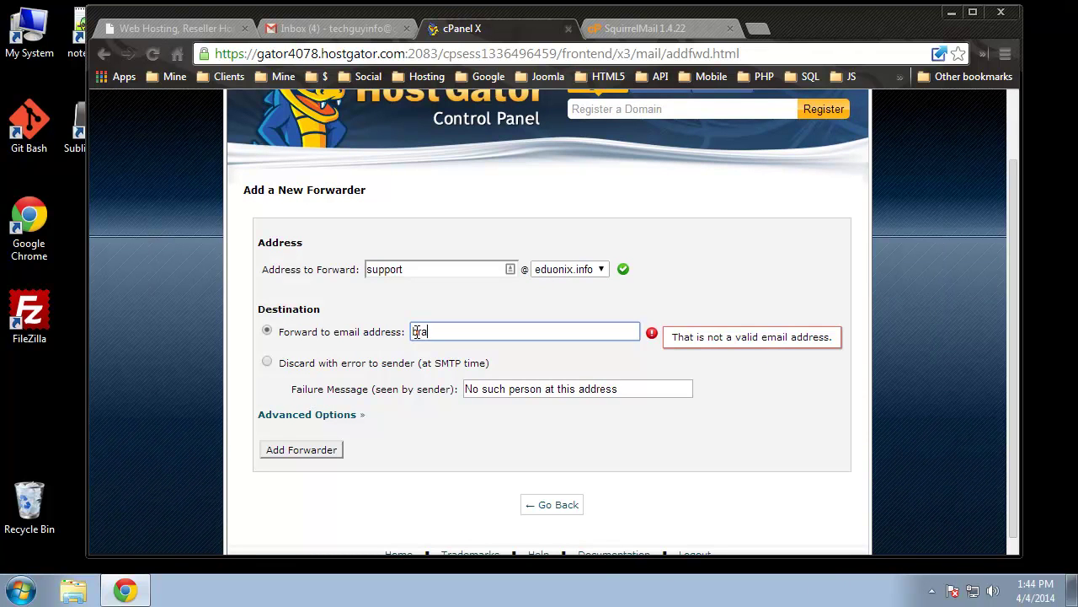
pyautogui.click(776, 289)
pyautogui.click(278, 447)
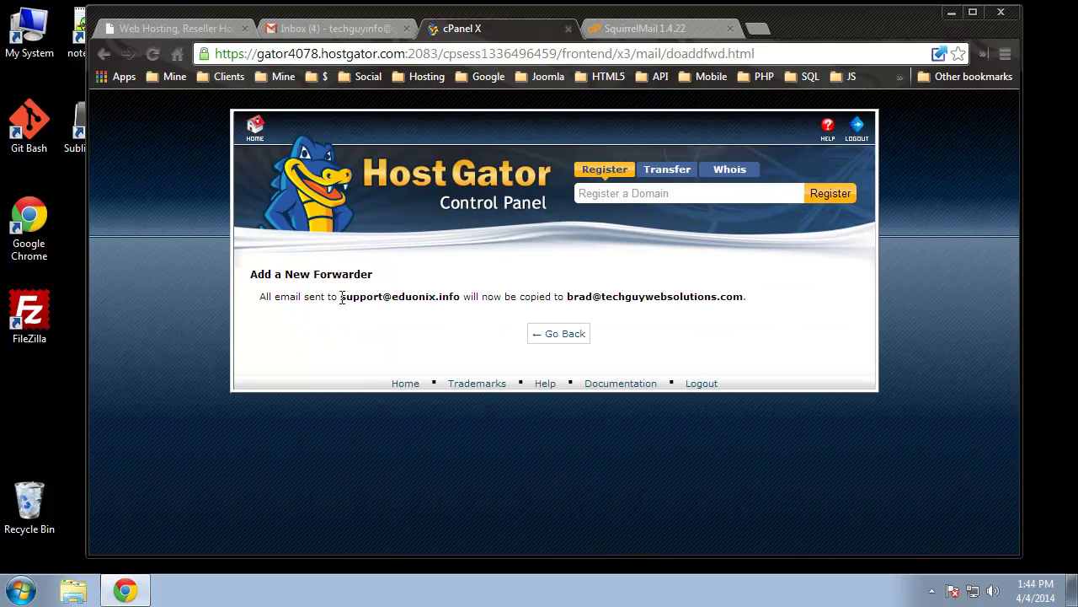
# Check the support and destination addresses in the confirmation, then return to the forwarders list
pyautogui.moveTo(340, 297); pyautogui.dragTo(455, 293)
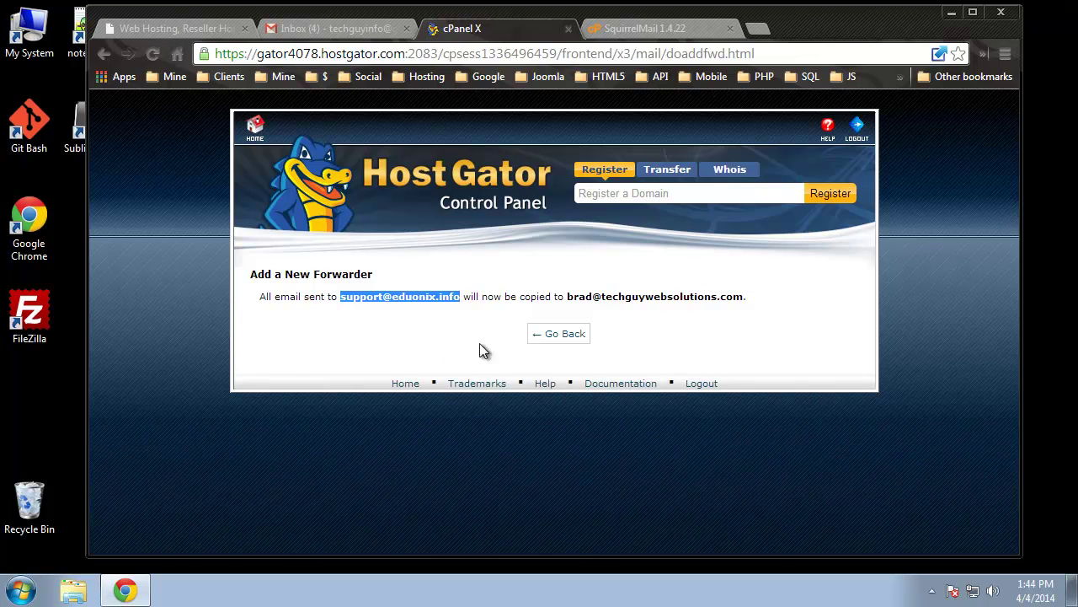
pyautogui.moveTo(567, 297); pyautogui.dragTo(753, 289)
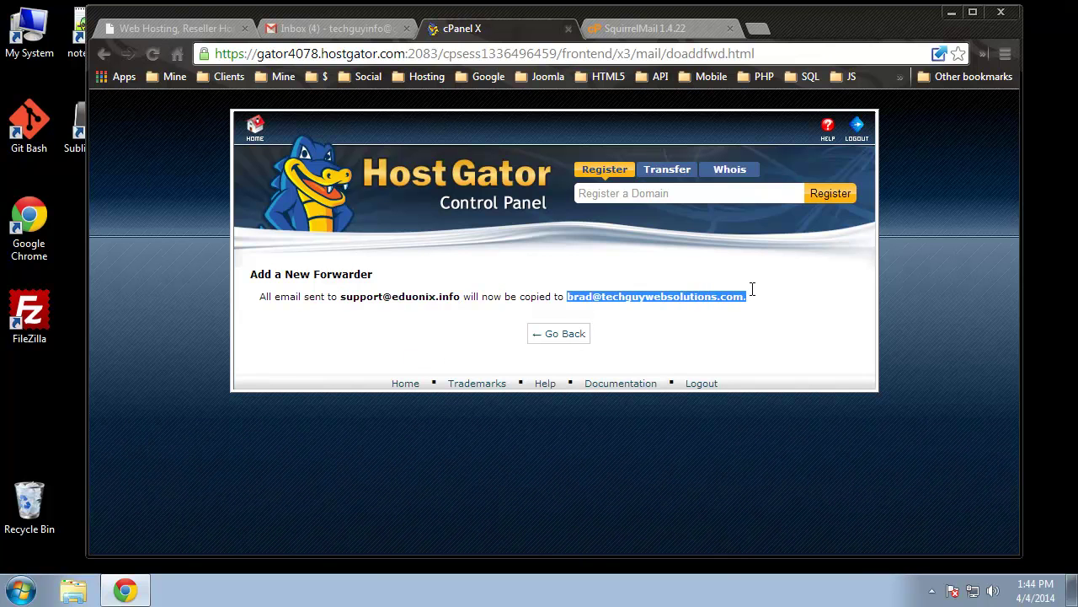
pyautogui.click(556, 335)
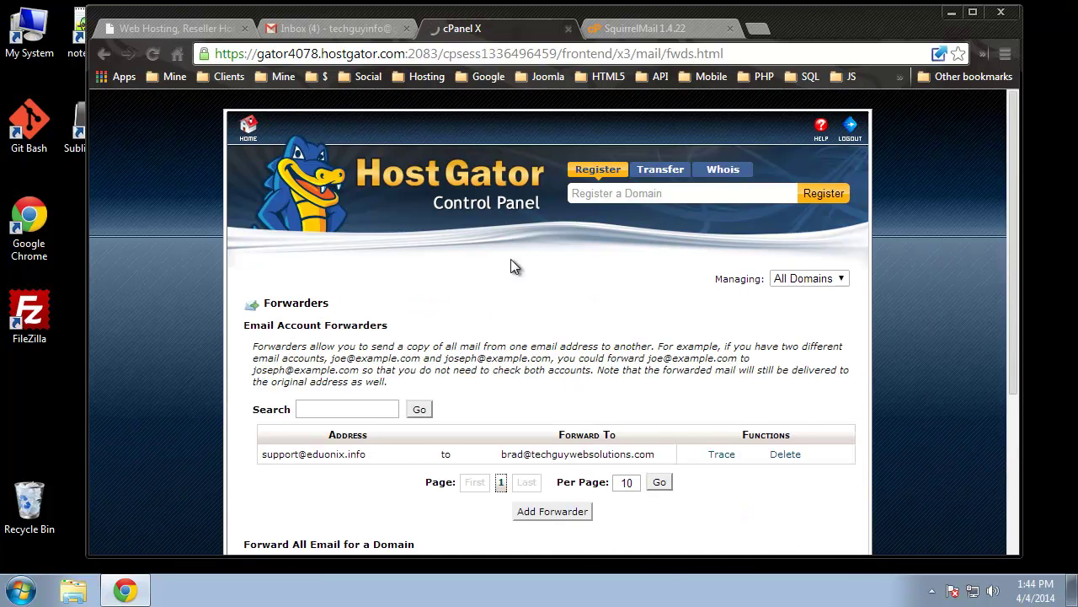
# In Gmail Settings > Accounts and Import, start 'Add another email address you own'
pyautogui.click(312, 32)
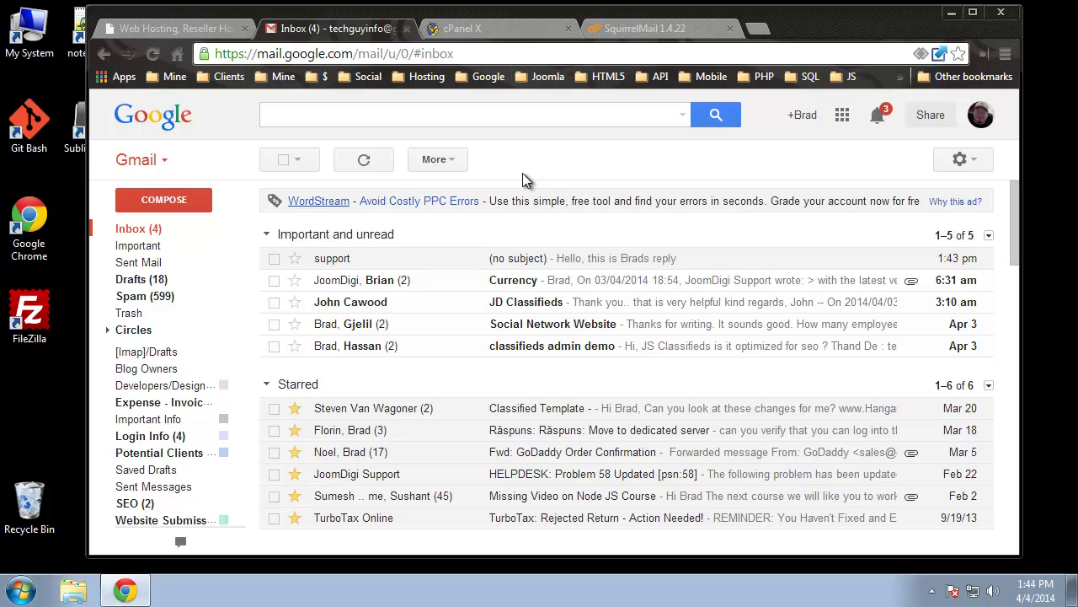
pyautogui.click(981, 160)
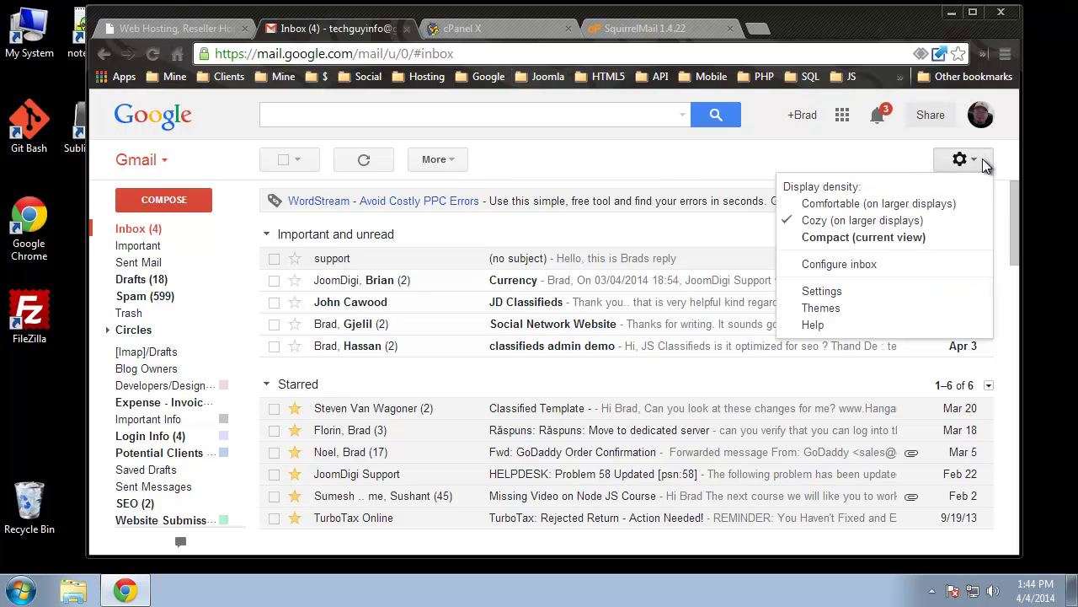
pyautogui.click(828, 293)
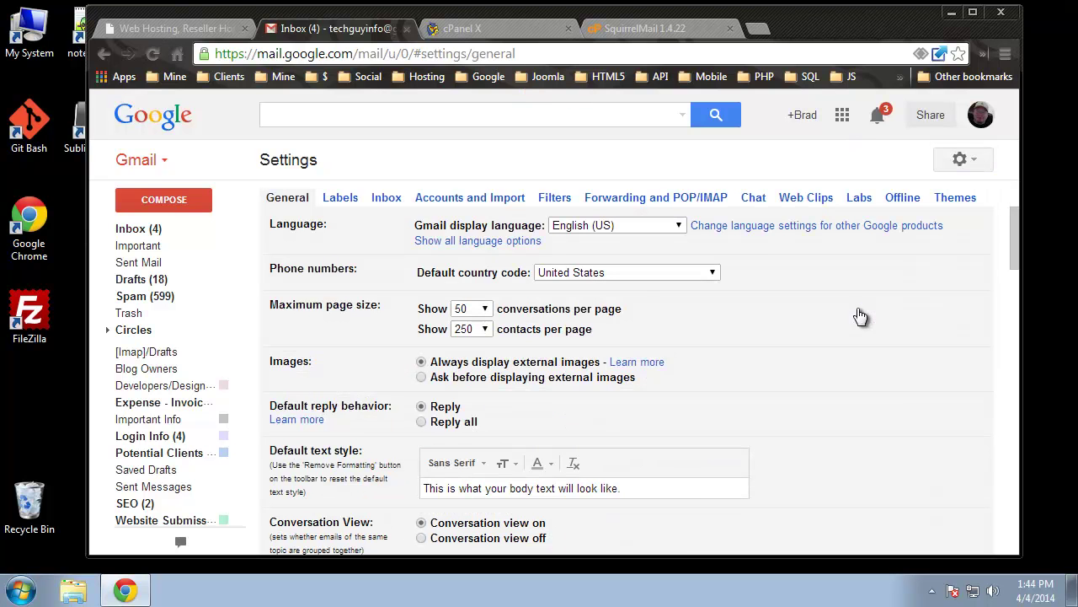
pyautogui.scroll(-1, 682, 347)
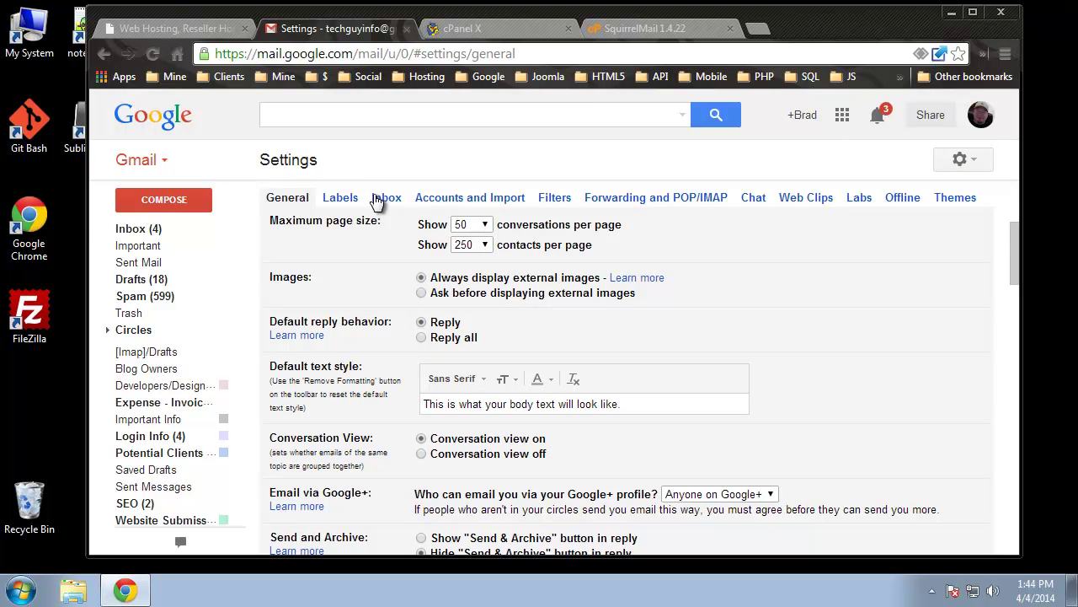
pyautogui.click(510, 204)
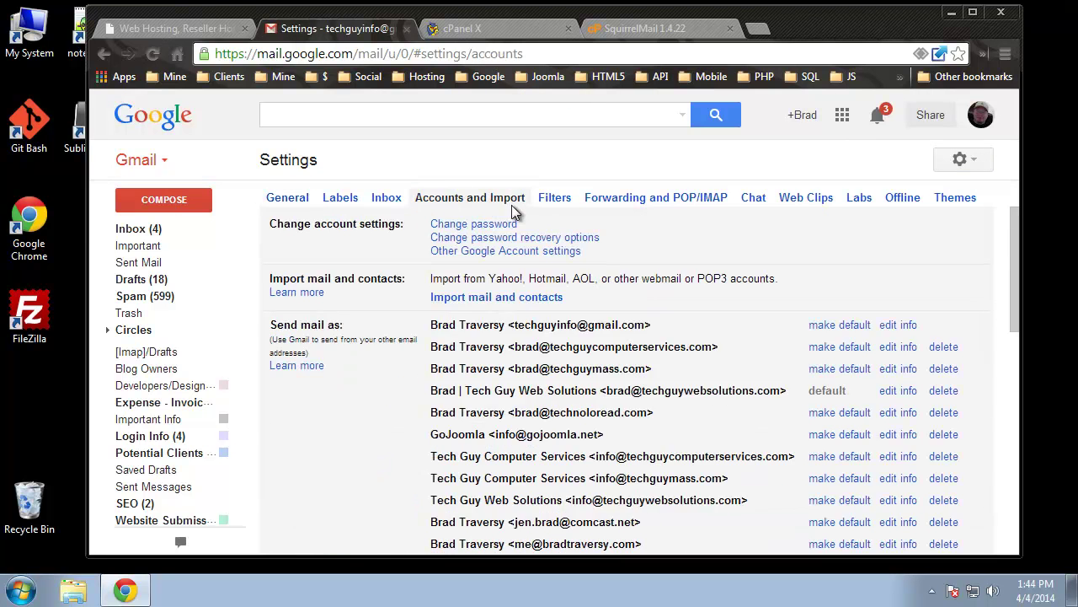
pyautogui.scroll(-1, 336, 416)
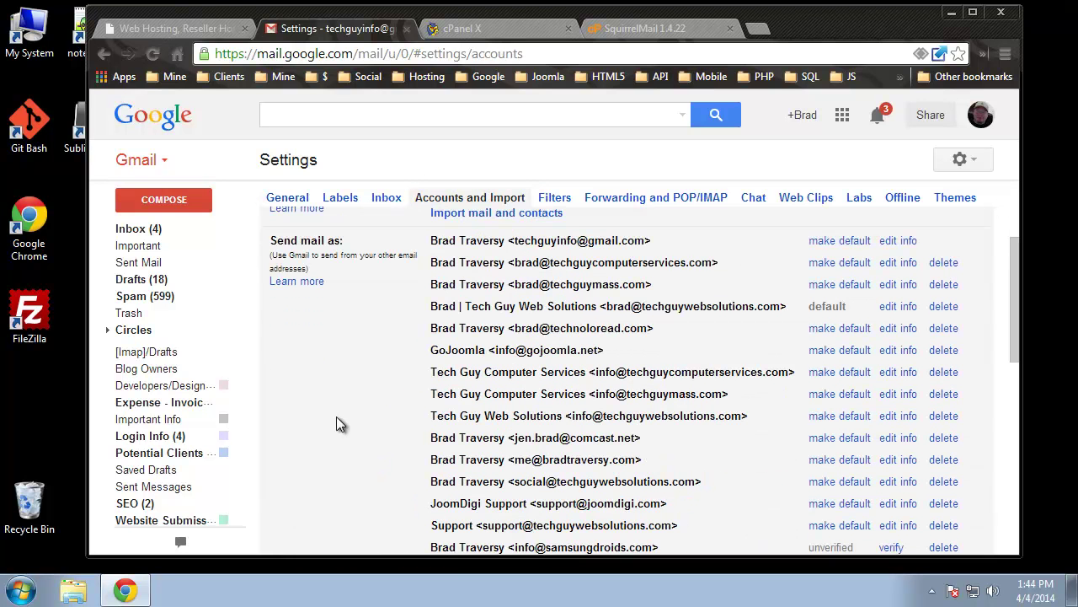
pyautogui.scroll(-1, 275, 465)
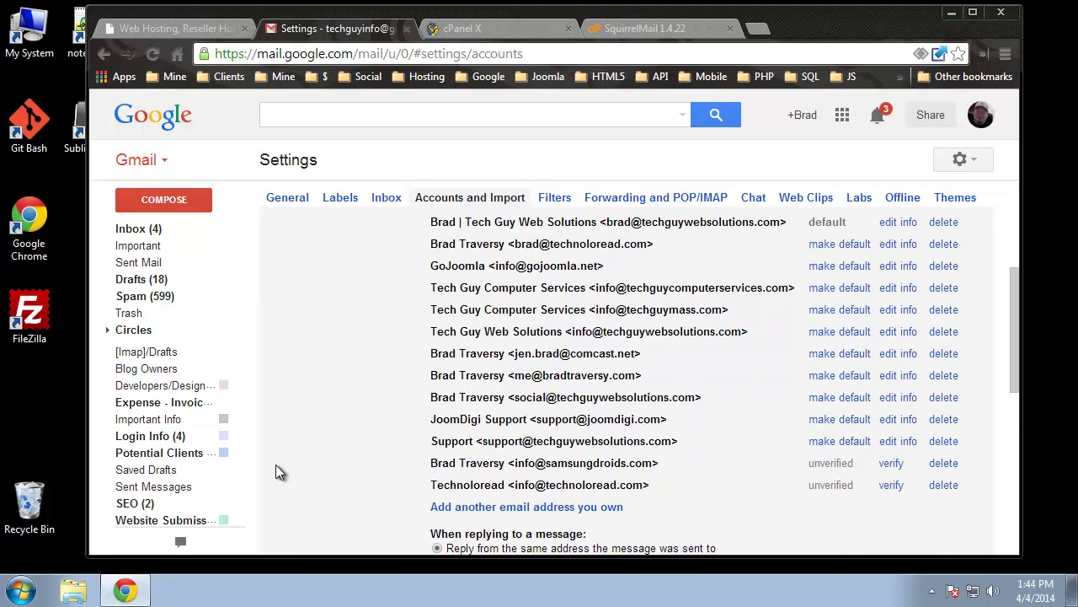
pyautogui.scroll(2, 320, 451)
pyautogui.scroll(-2, 345, 447)
pyautogui.scroll(-1, 354, 329)
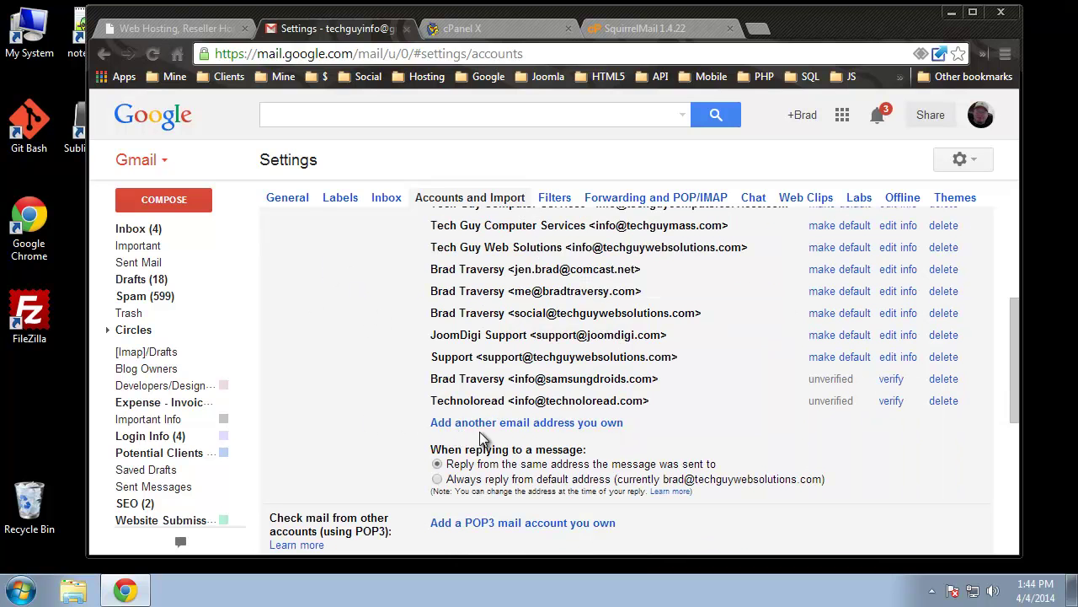
pyautogui.click(602, 425)
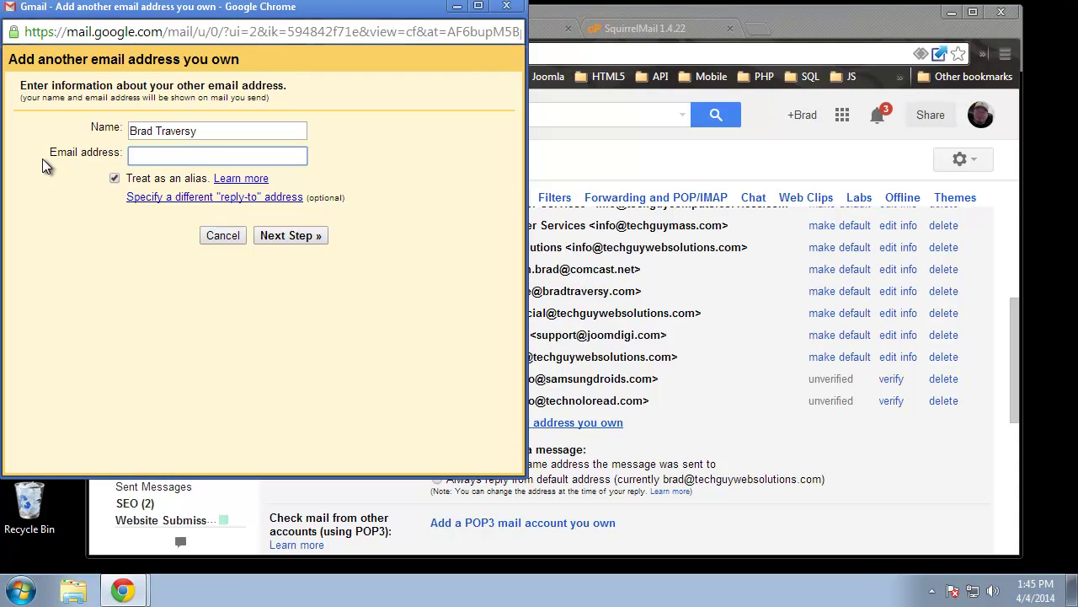
pyautogui.moveTo(213, 137); pyautogui.dragTo(132, 125)
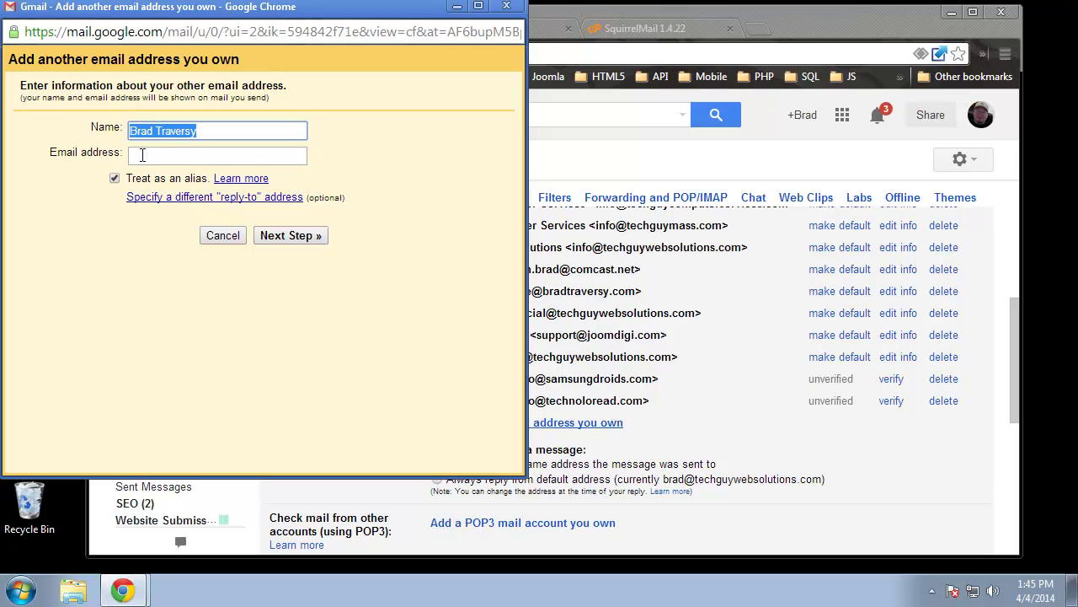
pyautogui.click(145, 154)
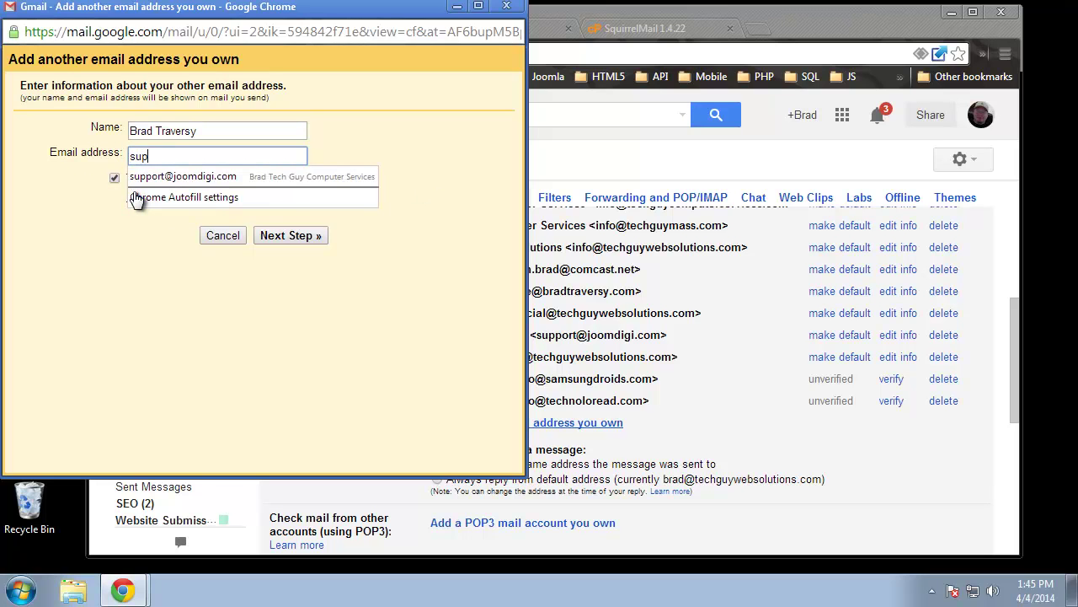
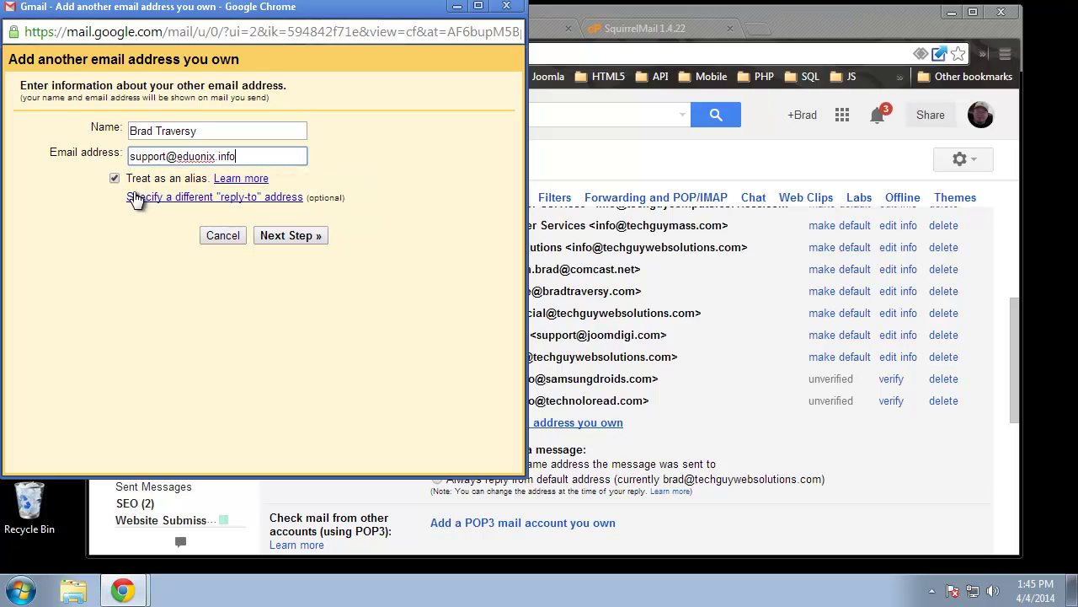
pyautogui.click(144, 293)
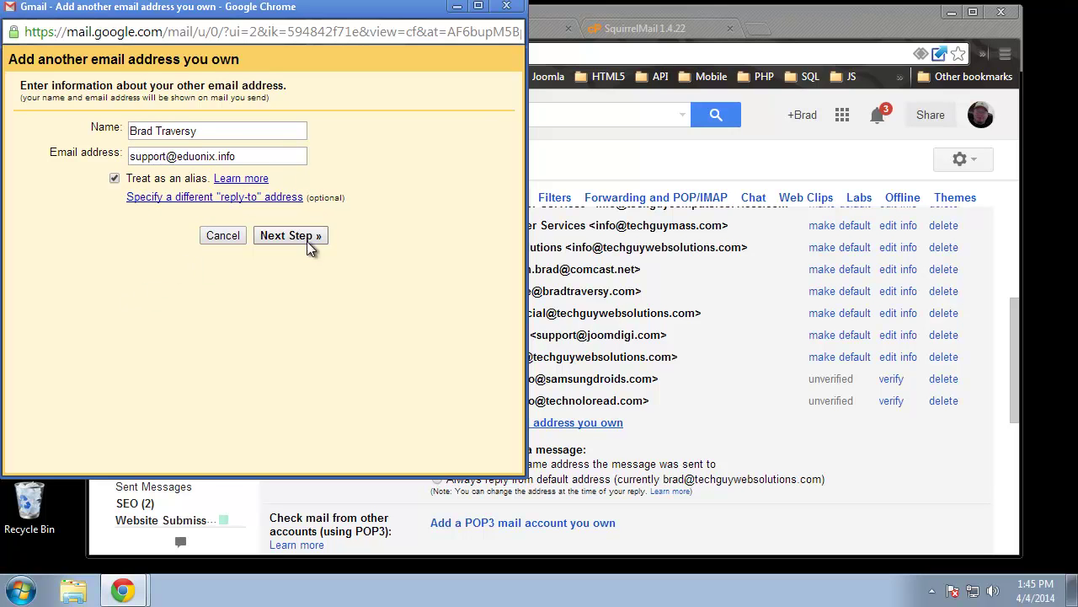
pyautogui.click(272, 238)
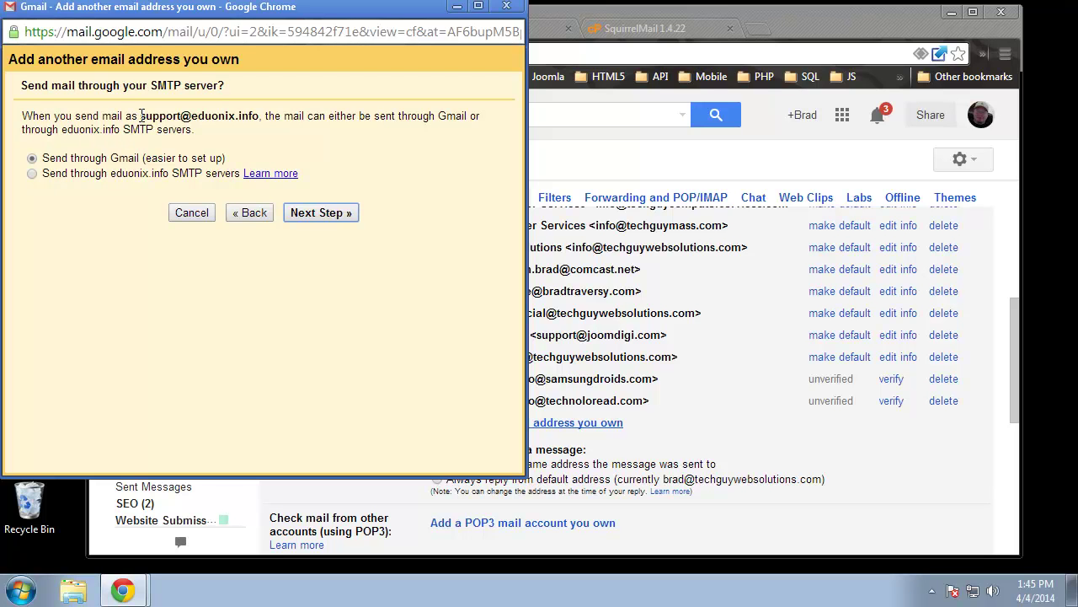
pyautogui.moveTo(141, 116); pyautogui.dragTo(259, 115)
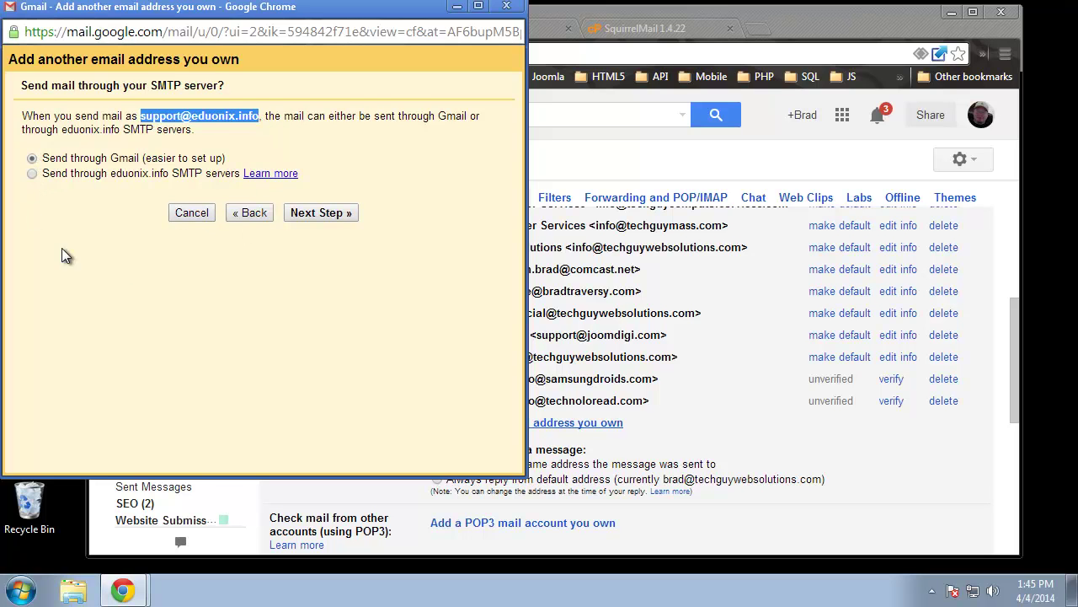
pyautogui.click(350, 279)
pyautogui.click(322, 213)
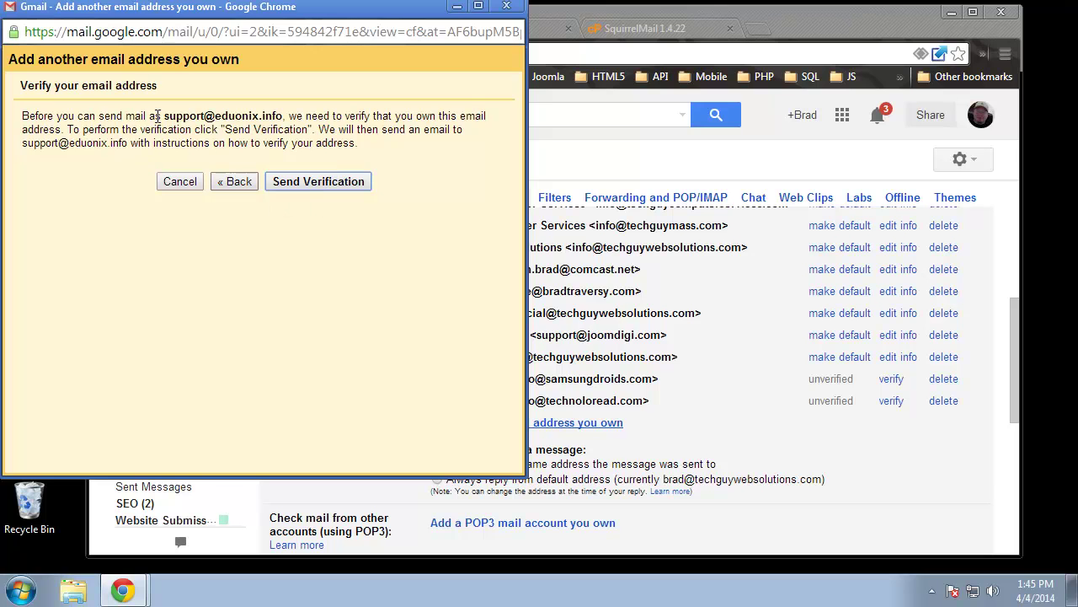
pyautogui.moveTo(166, 115); pyautogui.dragTo(282, 116)
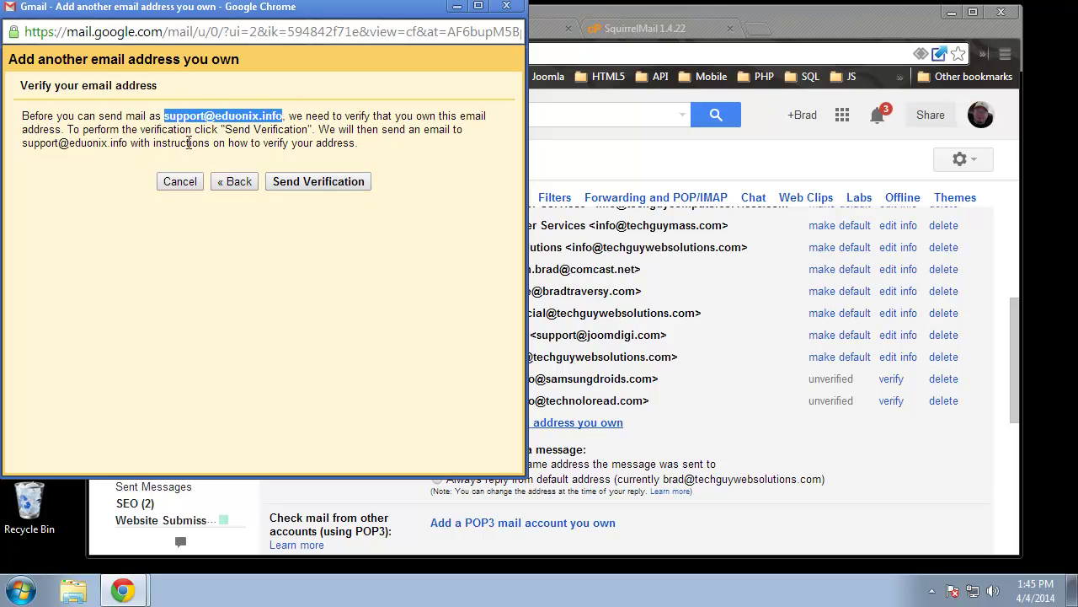
pyautogui.click(310, 187)
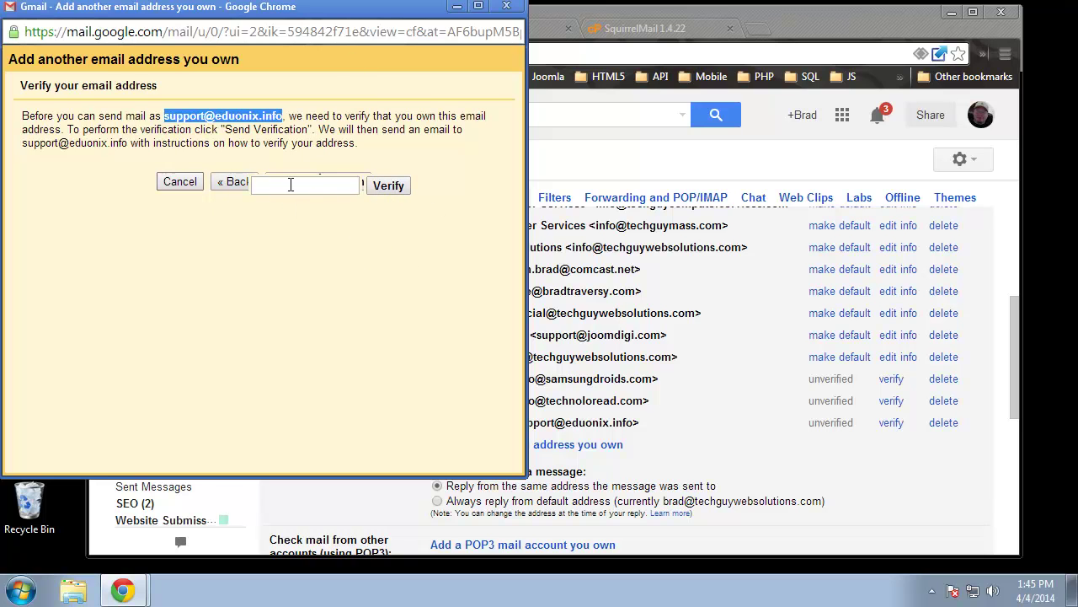
# Open the inbox in a new tab and open the Gmail Confirmation email
pyautogui.click(150, 277)
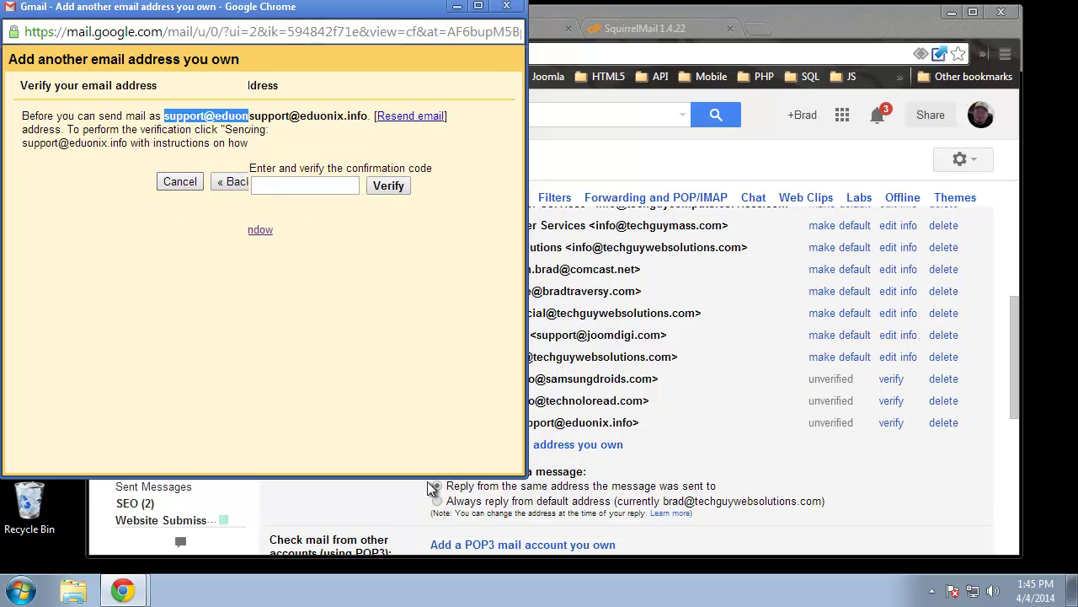
pyautogui.click(895, 516)
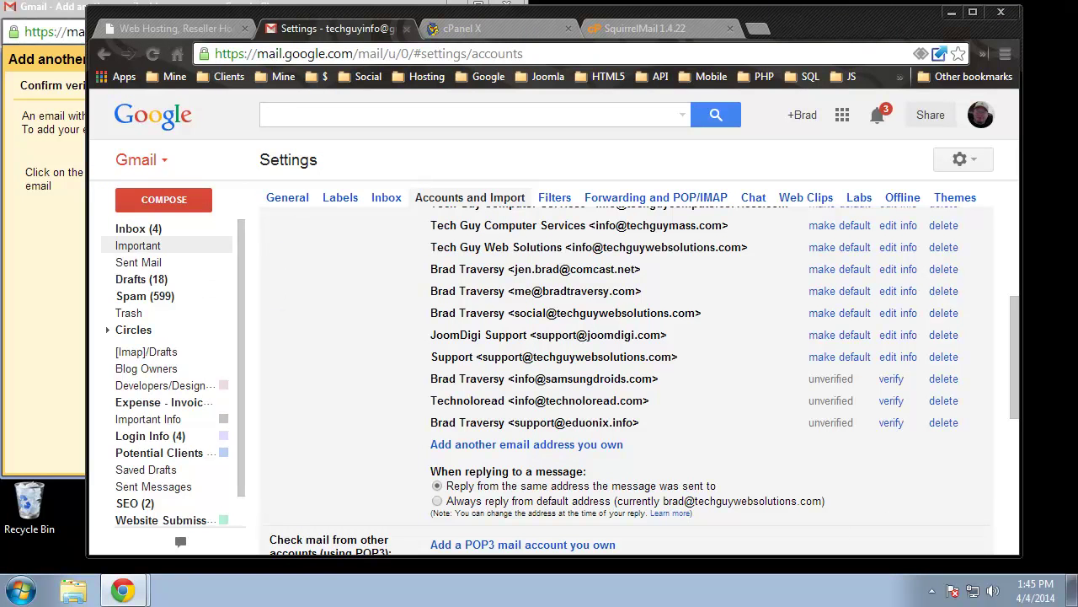
pyautogui.rightClick(130, 226)
pyautogui.click(206, 235)
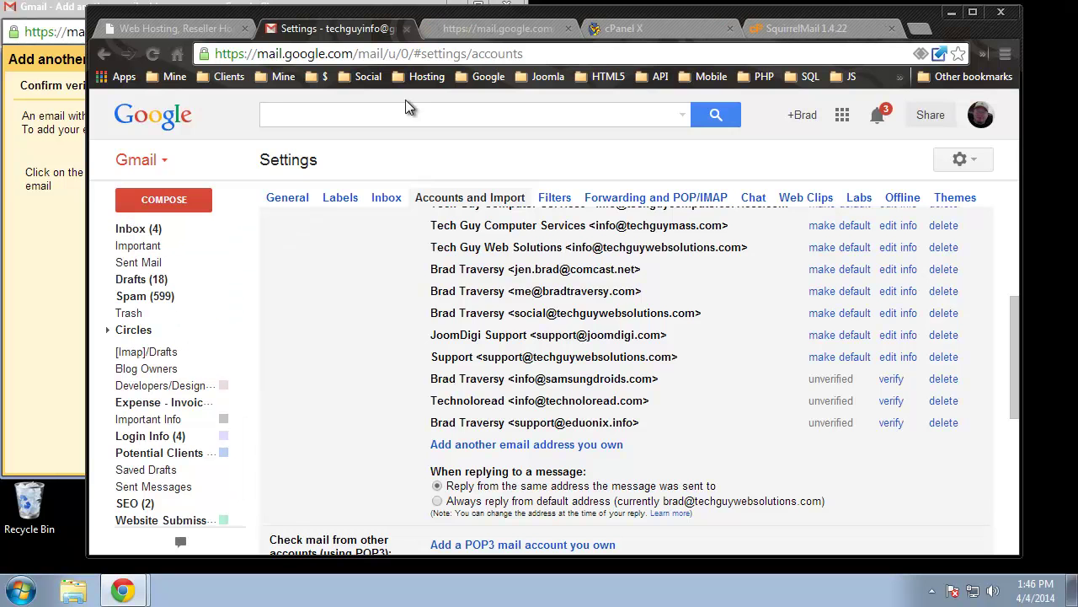
pyautogui.click(464, 30)
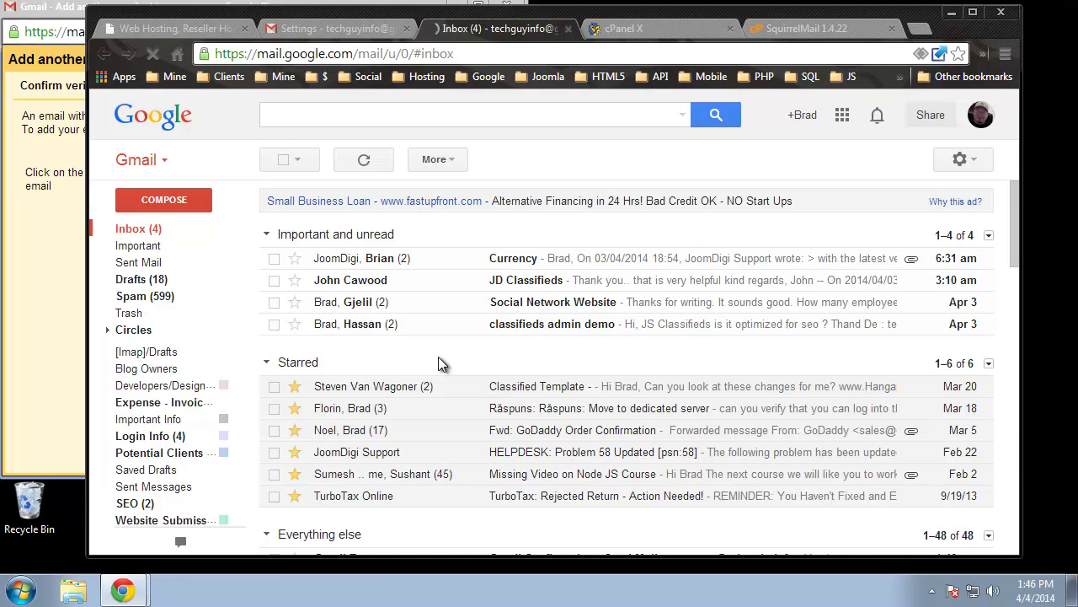
pyautogui.scroll(-2, 408, 355)
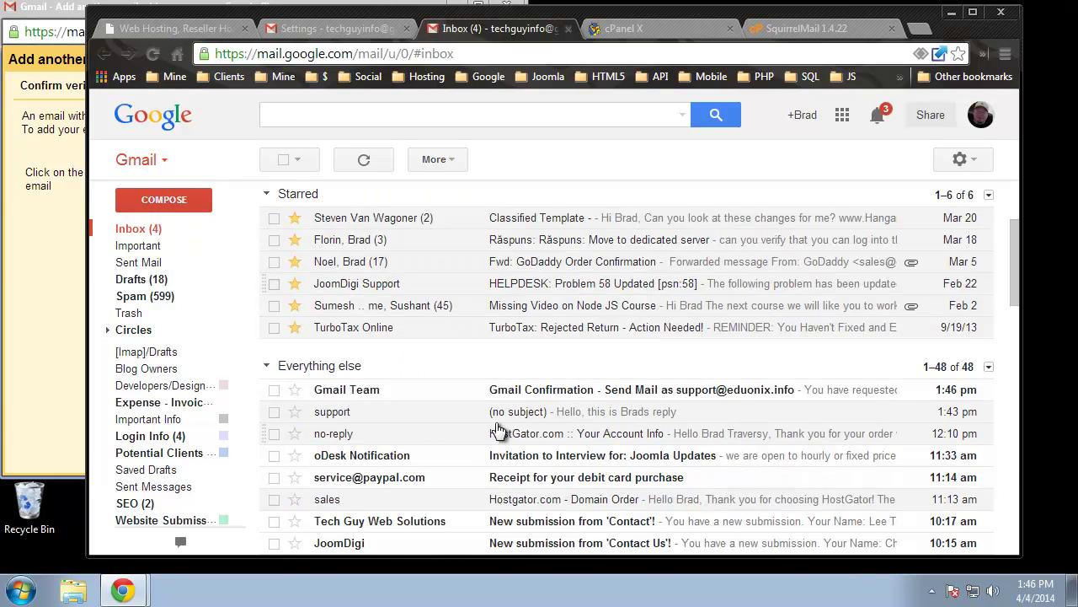
pyautogui.click(362, 394)
pyautogui.scroll(-2, 421, 326)
pyautogui.moveTo(437, 242); pyautogui.dragTo(384, 242)
pyautogui.rightClick(400, 243)
pyautogui.click(403, 251)
pyautogui.click(44, 257)
pyautogui.click(300, 186)
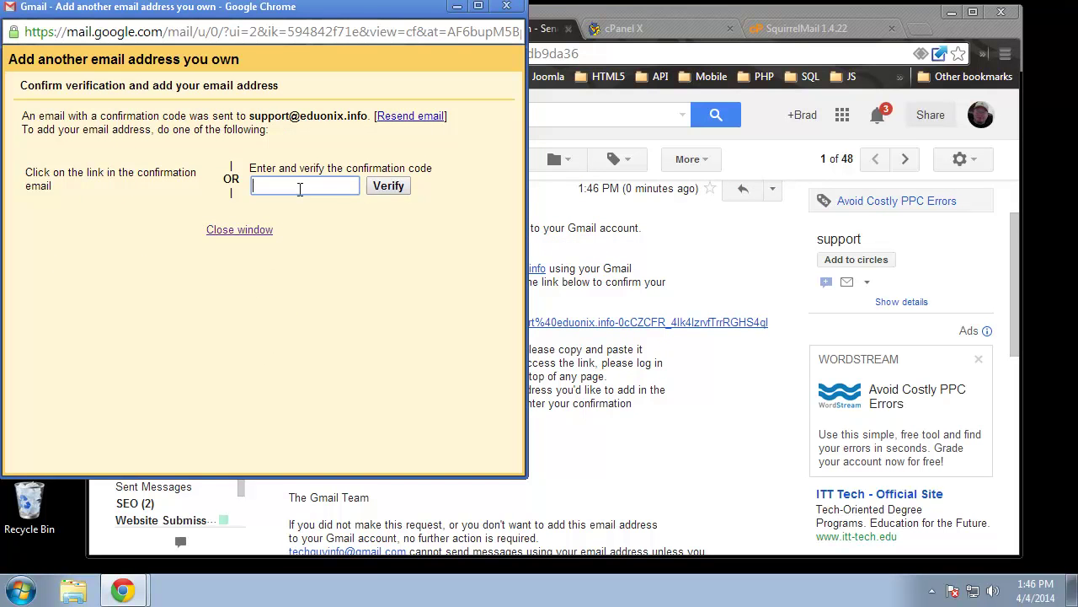
pyautogui.rightClick(297, 184)
pyautogui.click(350, 288)
pyautogui.click(386, 186)
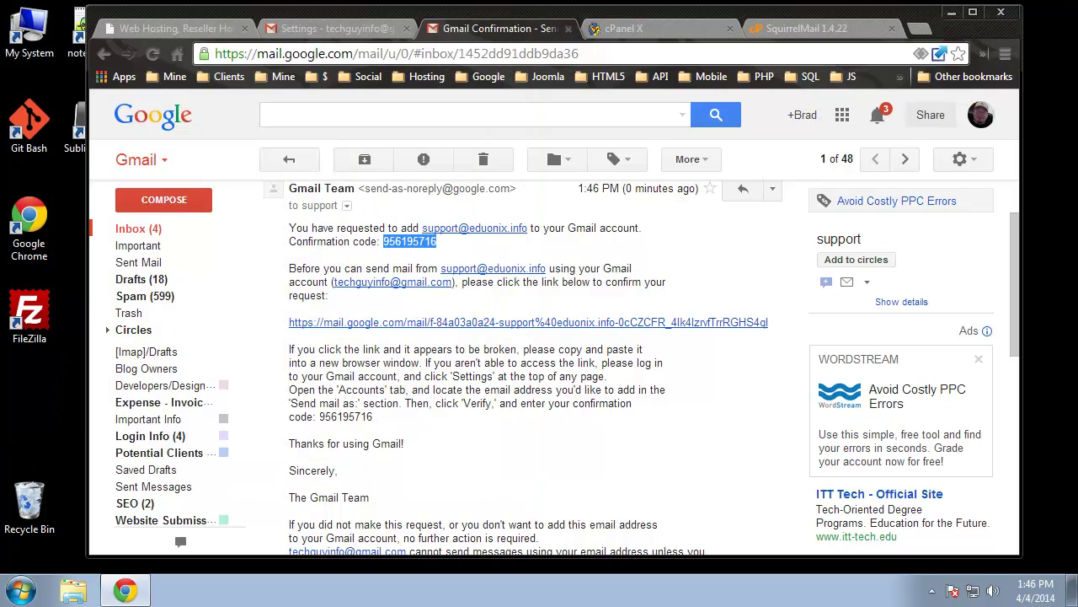
# Start a new message, check its From address list, and minimize the draft
pyautogui.click(155, 204)
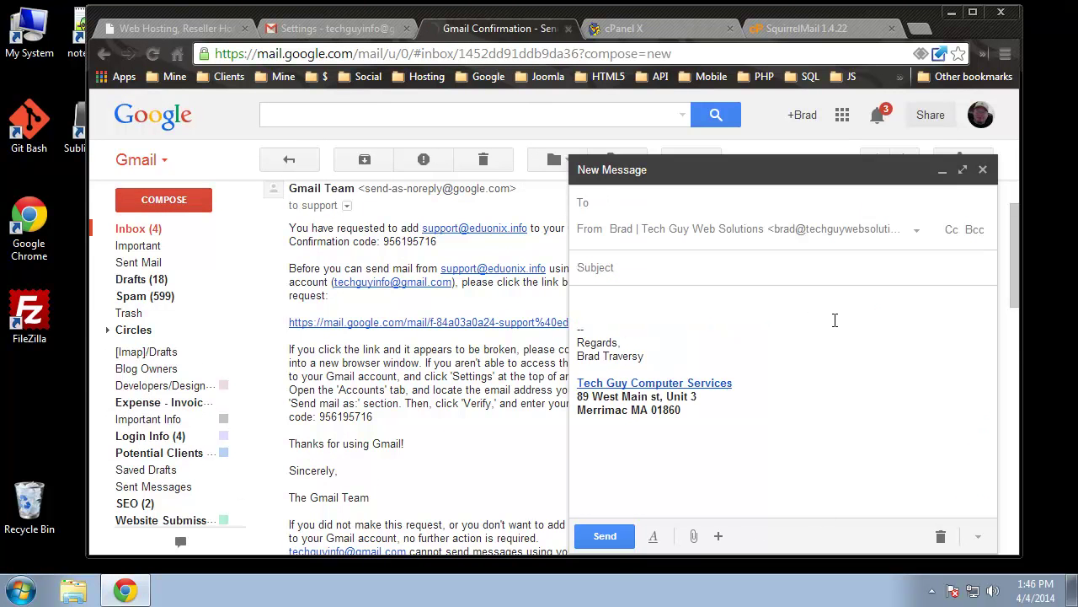
pyautogui.click(915, 232)
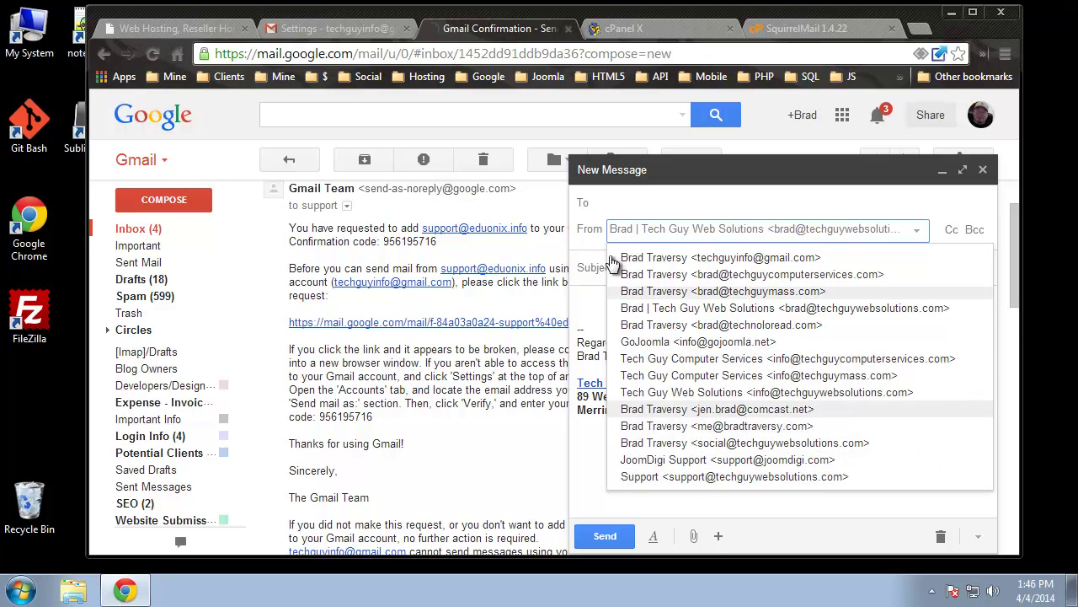
pyautogui.click(691, 172)
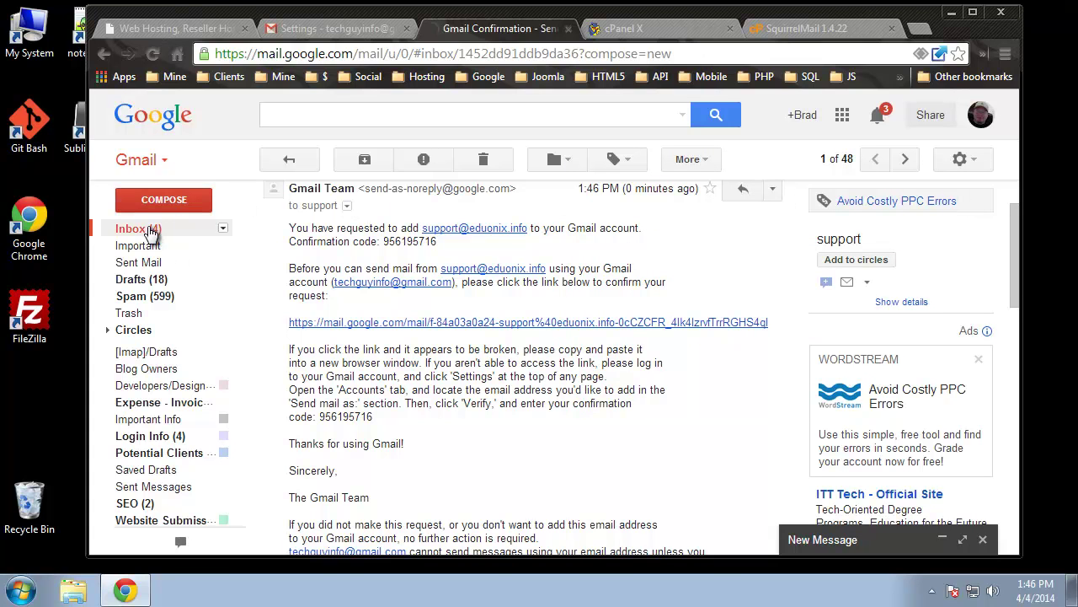
pyautogui.click(963, 159)
pyautogui.click(833, 295)
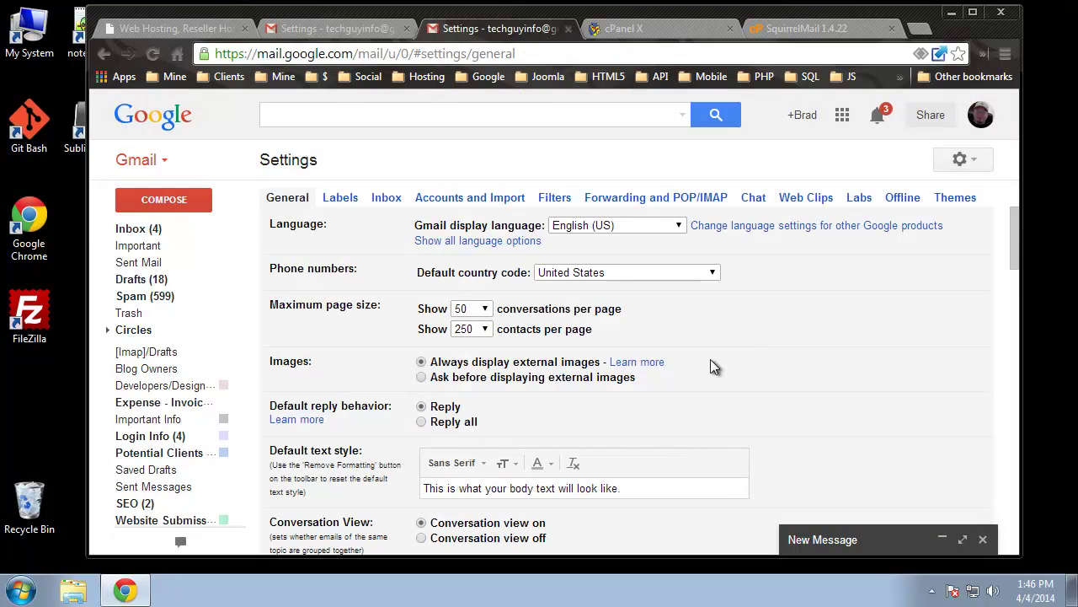
pyautogui.scroll(-4, 776, 375)
pyautogui.scroll(4, 762, 369)
pyautogui.click(438, 199)
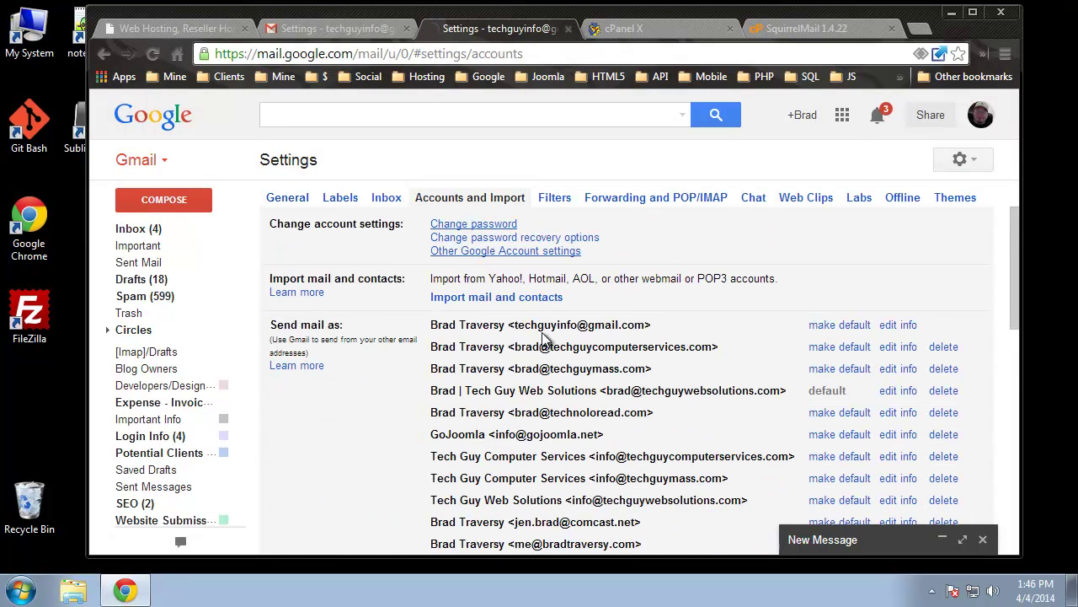
pyautogui.scroll(-3, 545, 338)
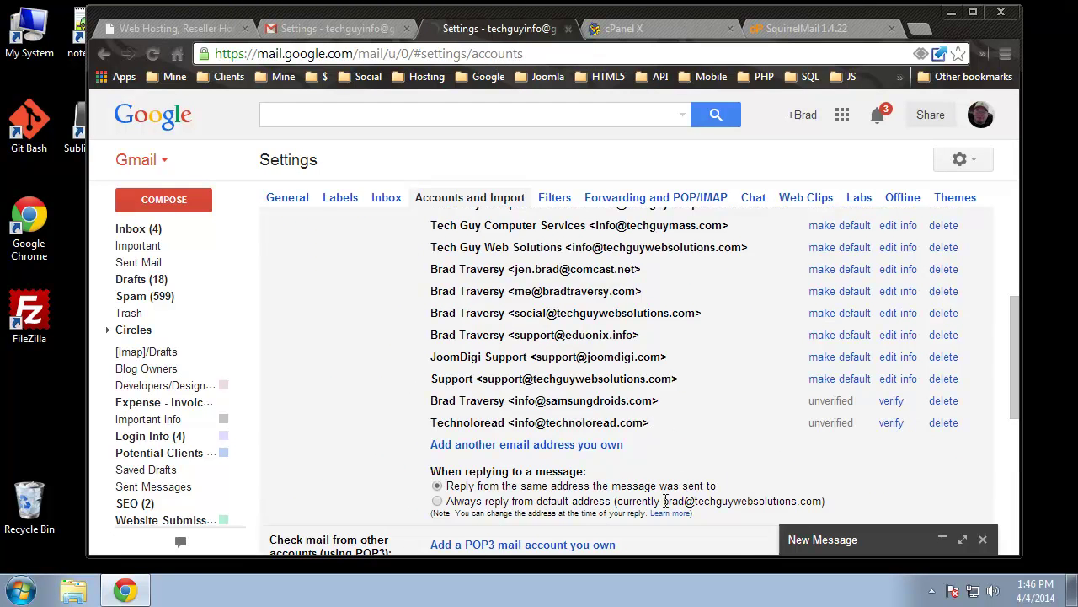
pyautogui.scroll(-1, 639, 517)
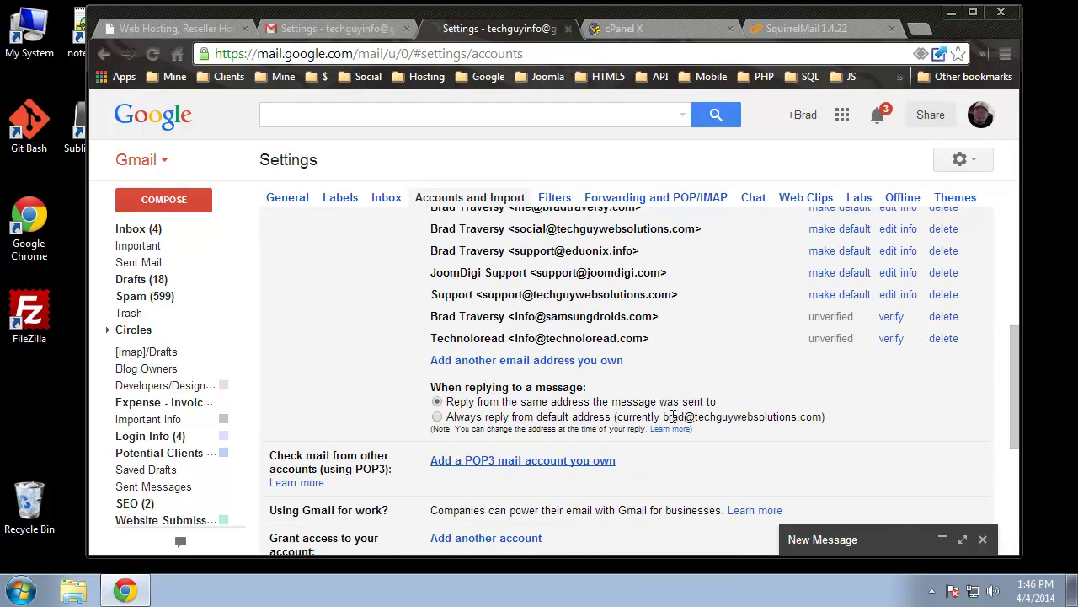
pyautogui.scroll(1, 688, 419)
pyautogui.scroll(1, 688, 418)
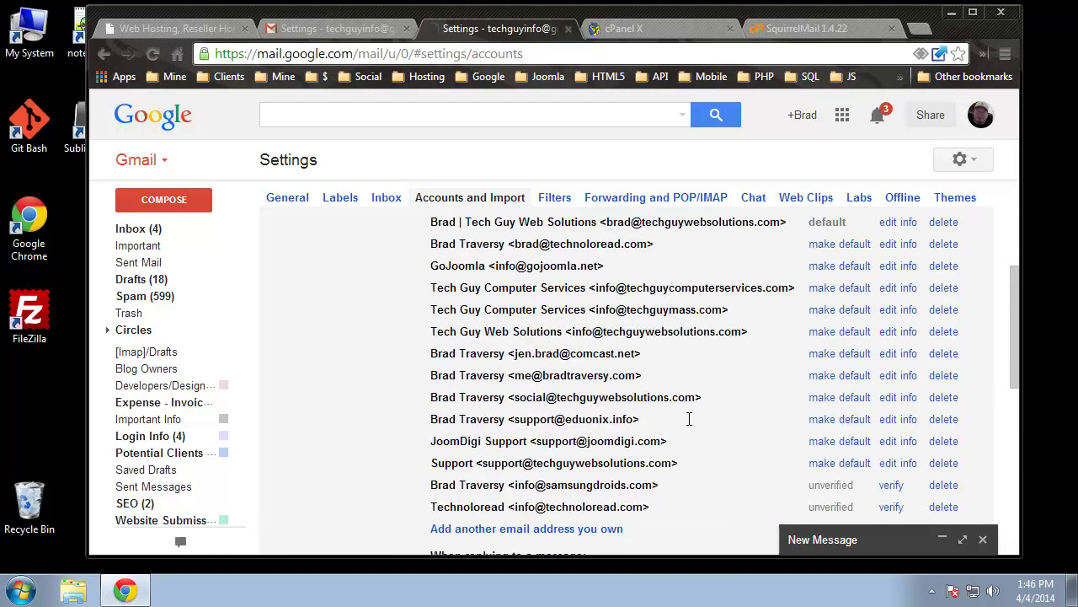
pyautogui.scroll(1, 688, 418)
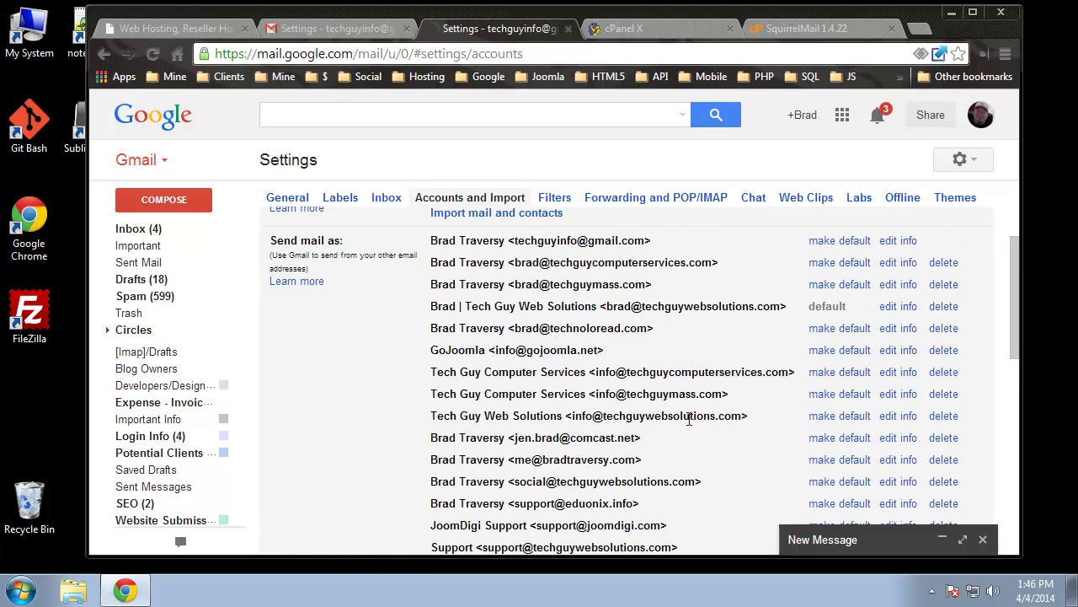
pyautogui.scroll(-1, 688, 419)
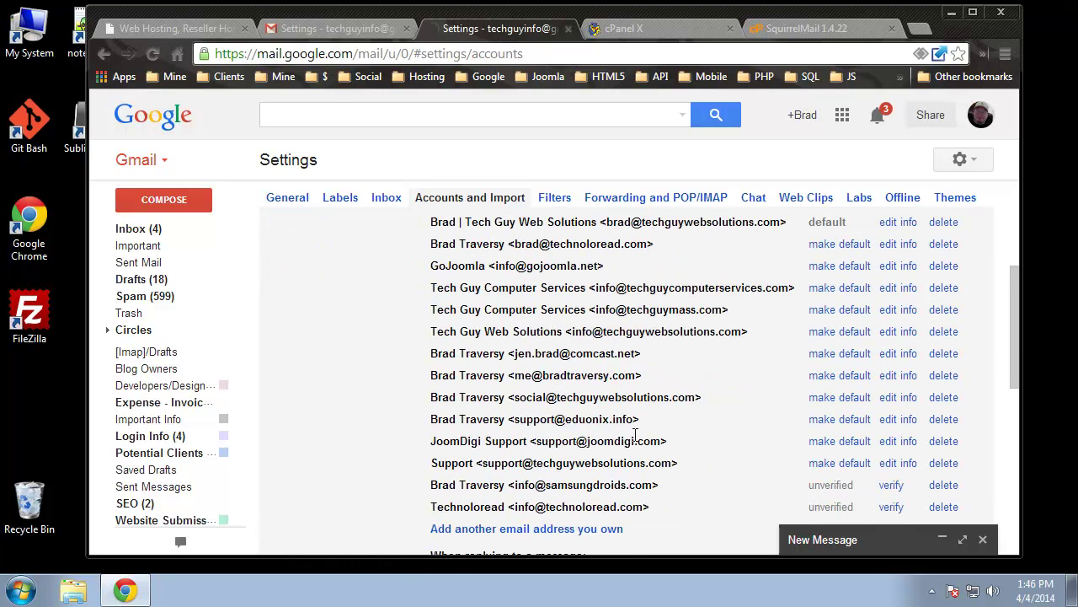
pyautogui.moveTo(436, 418); pyautogui.dragTo(667, 416)
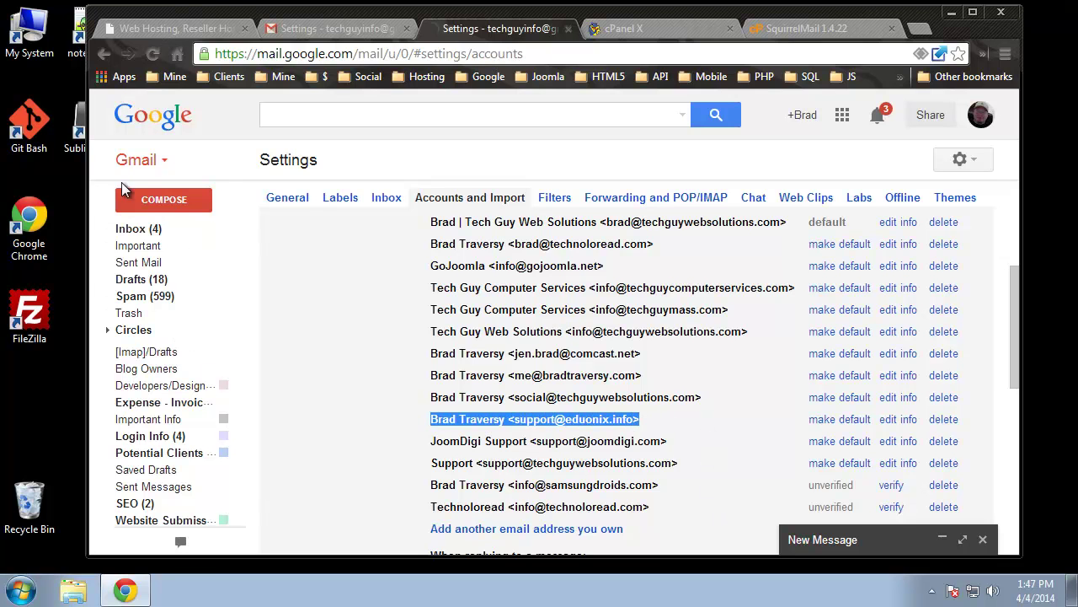
pyautogui.click(150, 199)
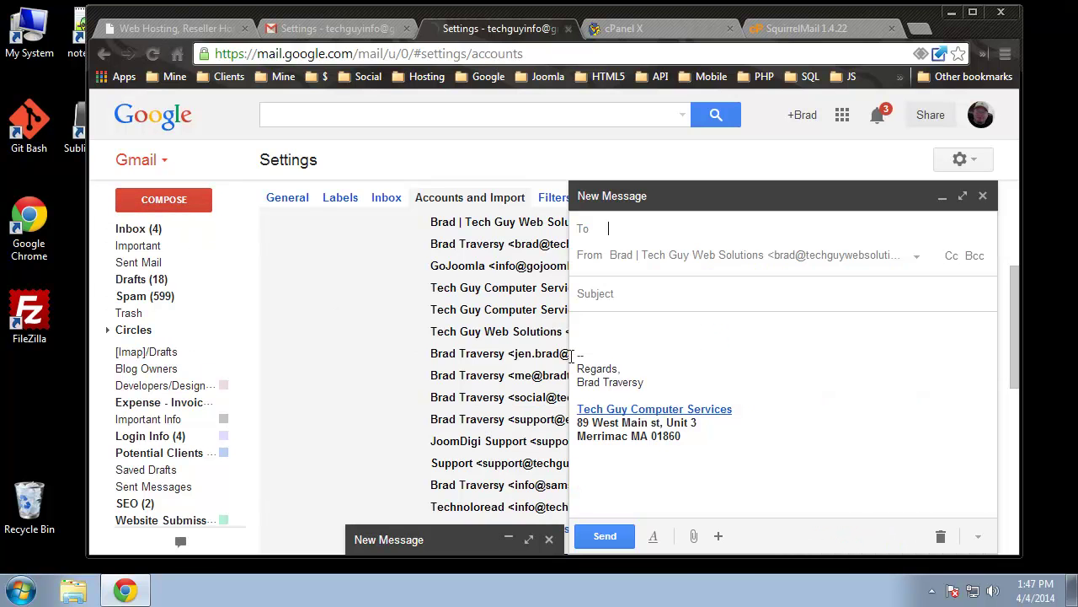
pyautogui.click(908, 261)
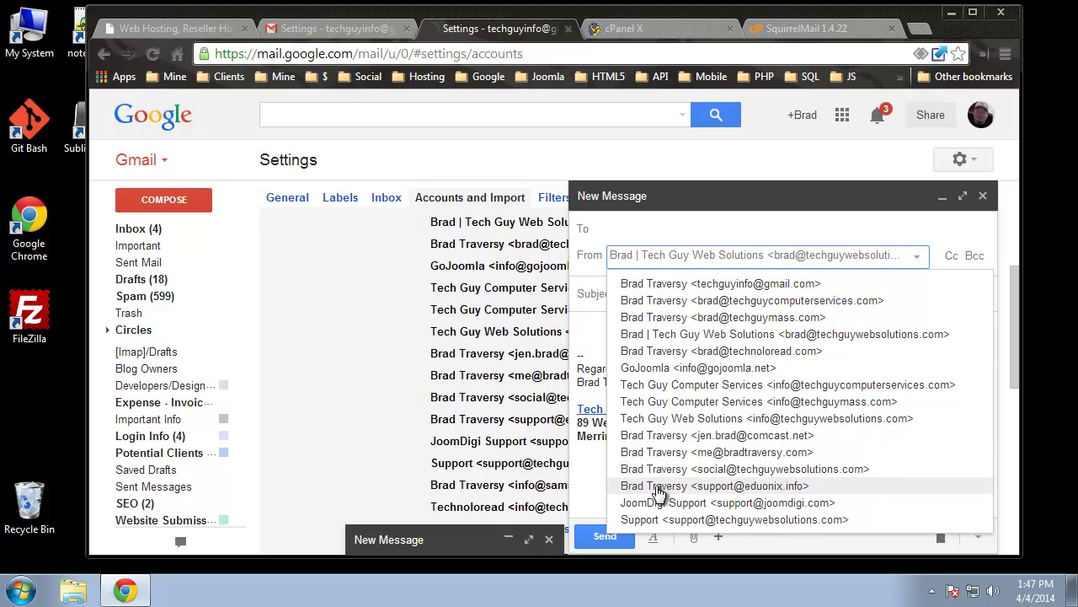
pyautogui.click(679, 488)
pyautogui.click(691, 293)
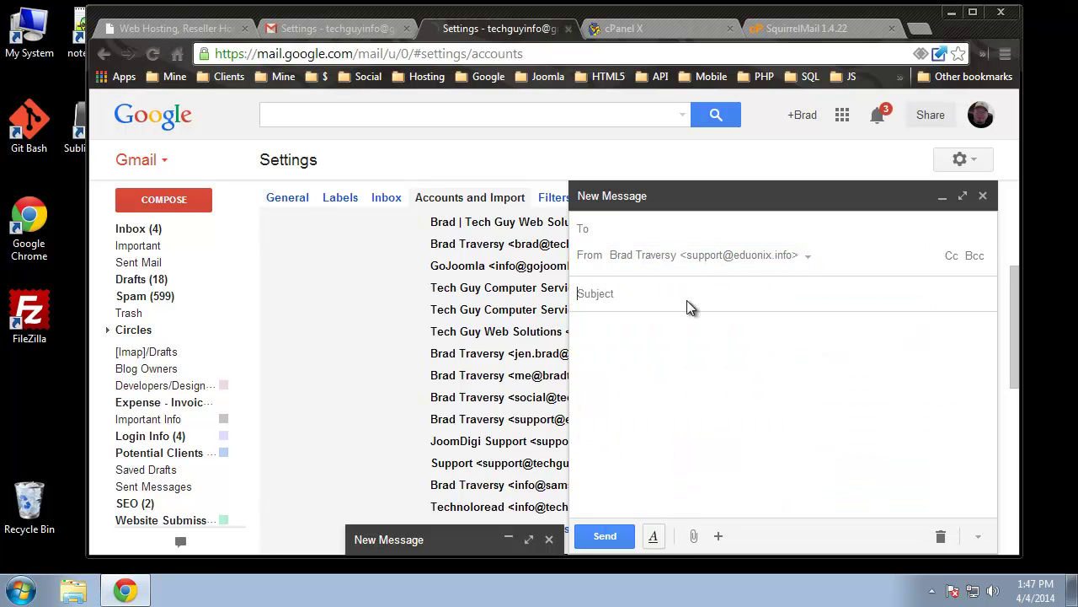
pyautogui.click(689, 233)
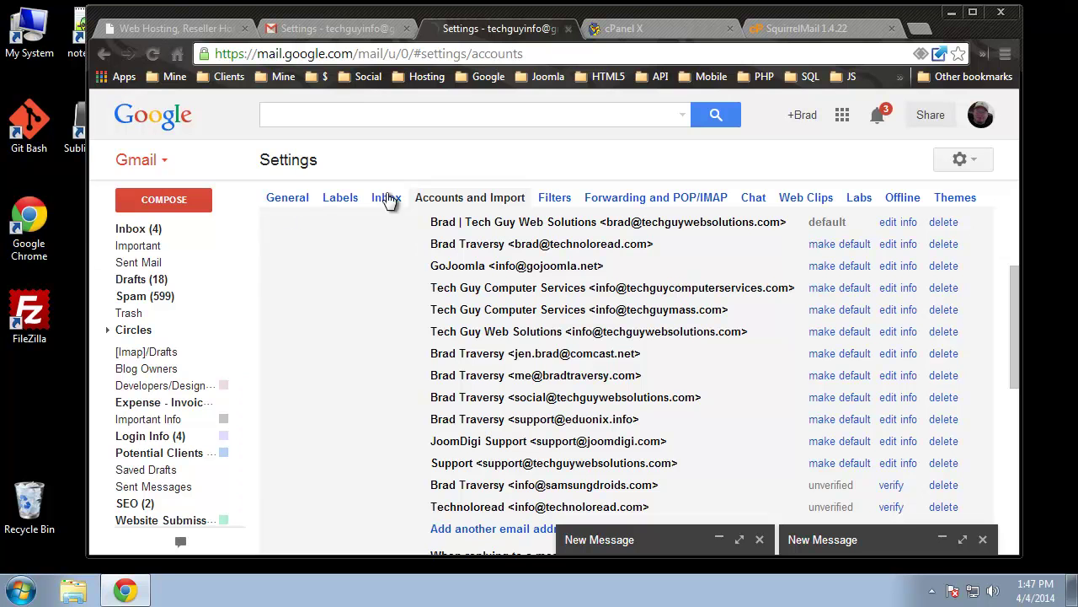
pyautogui.click(139, 230)
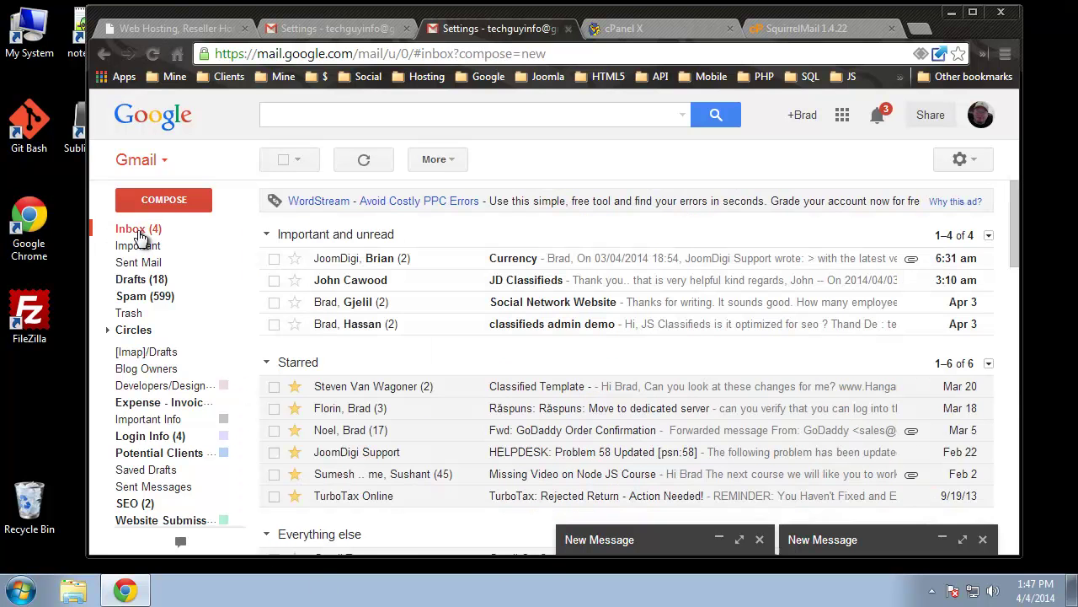
pyautogui.click(615, 25)
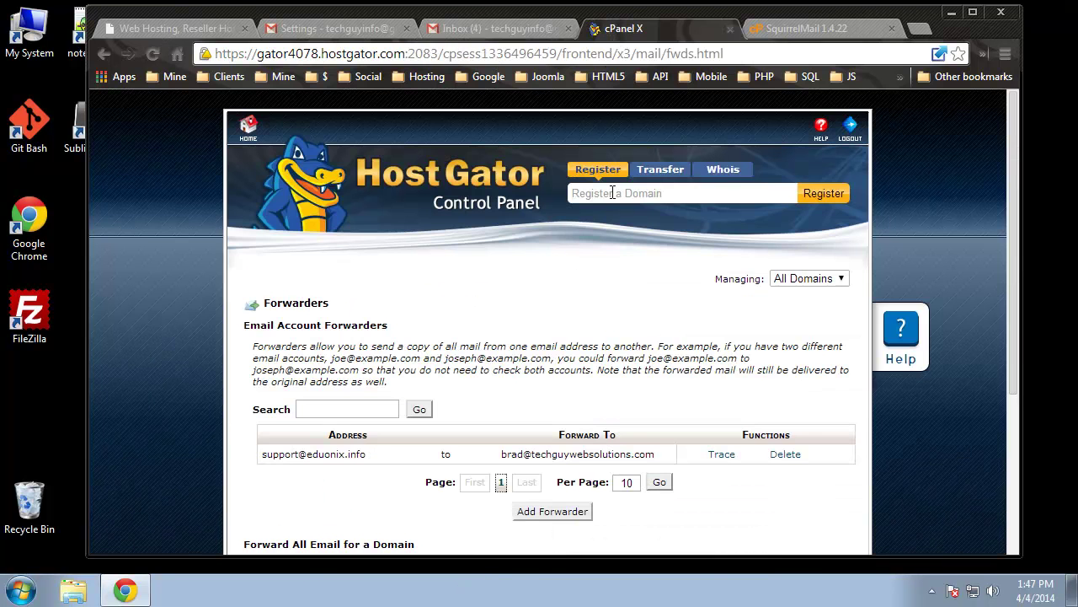
pyautogui.click(249, 131)
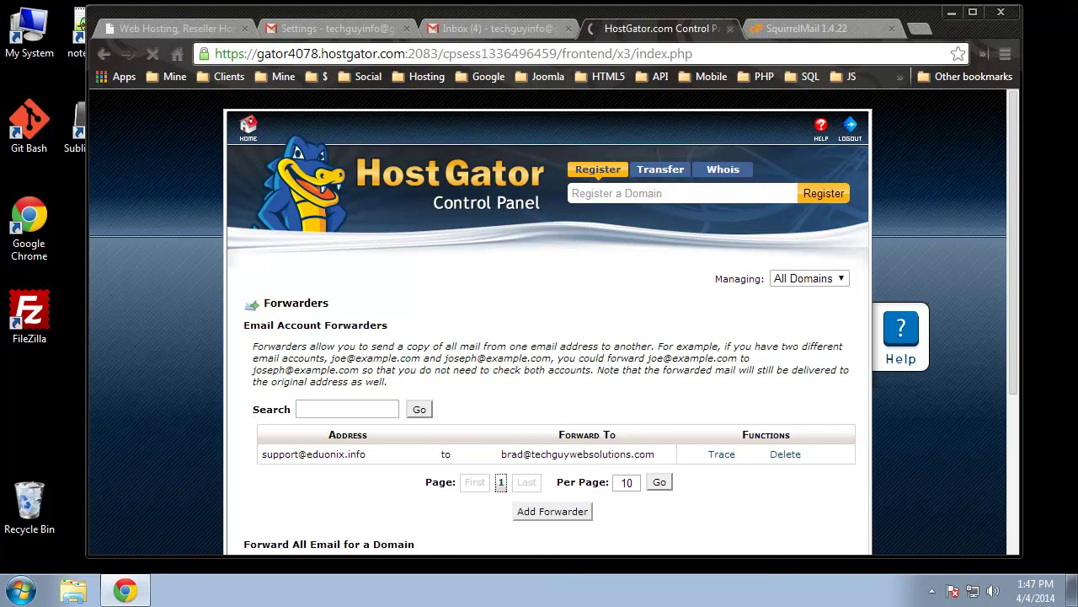
pyautogui.scroll(-6, 413, 425)
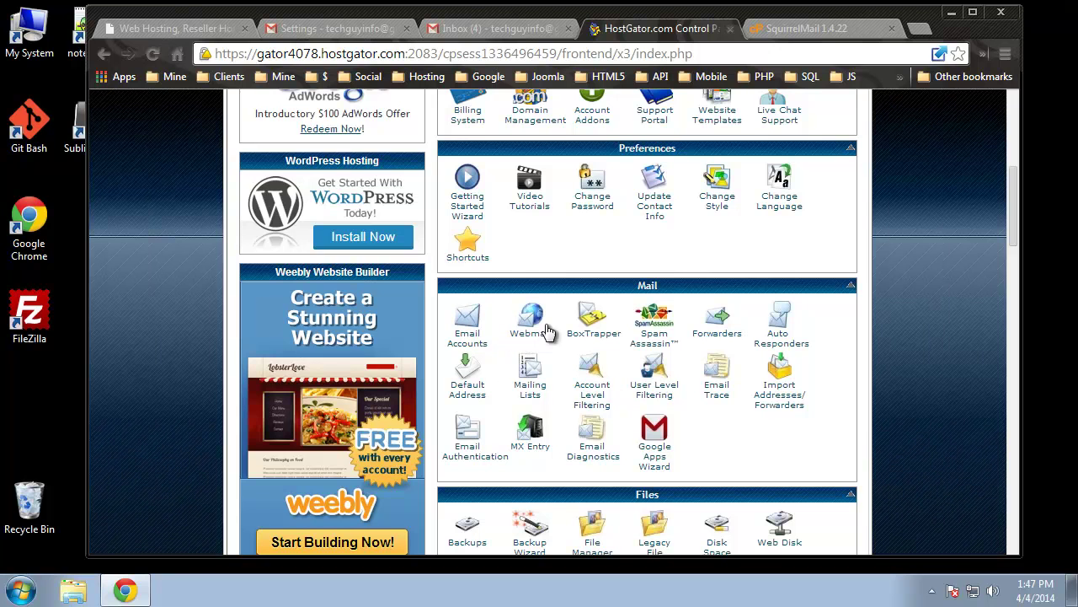
pyautogui.click(785, 30)
pyautogui.click(740, 56)
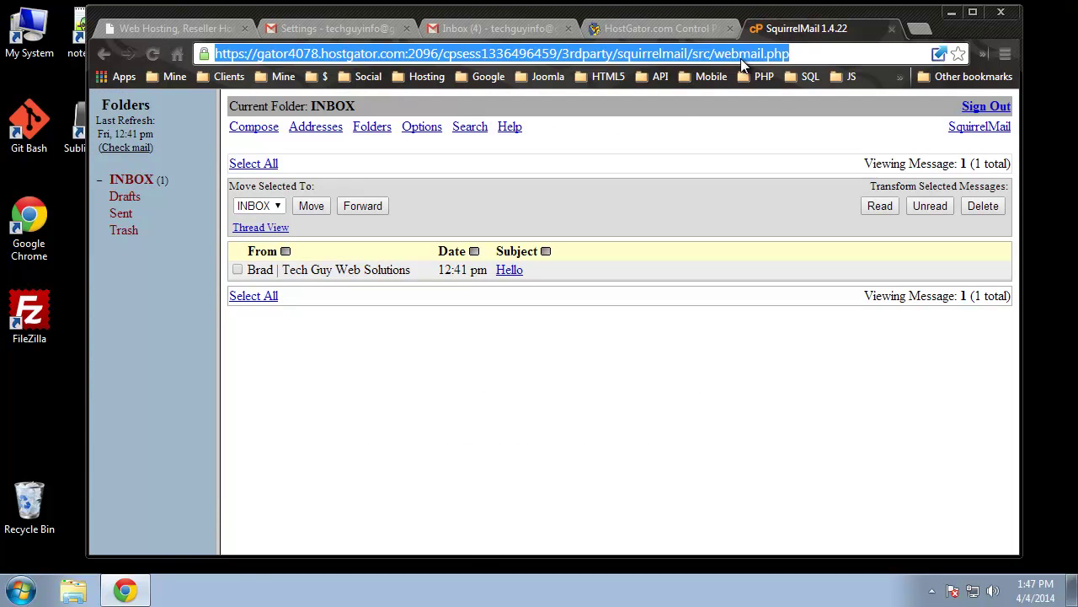
pyautogui.write('ed')
pyautogui.press('BackSpace')
pyautogui.press('BackSpace')
pyautogui.press('BackSpace')
pyautogui.write('http:')
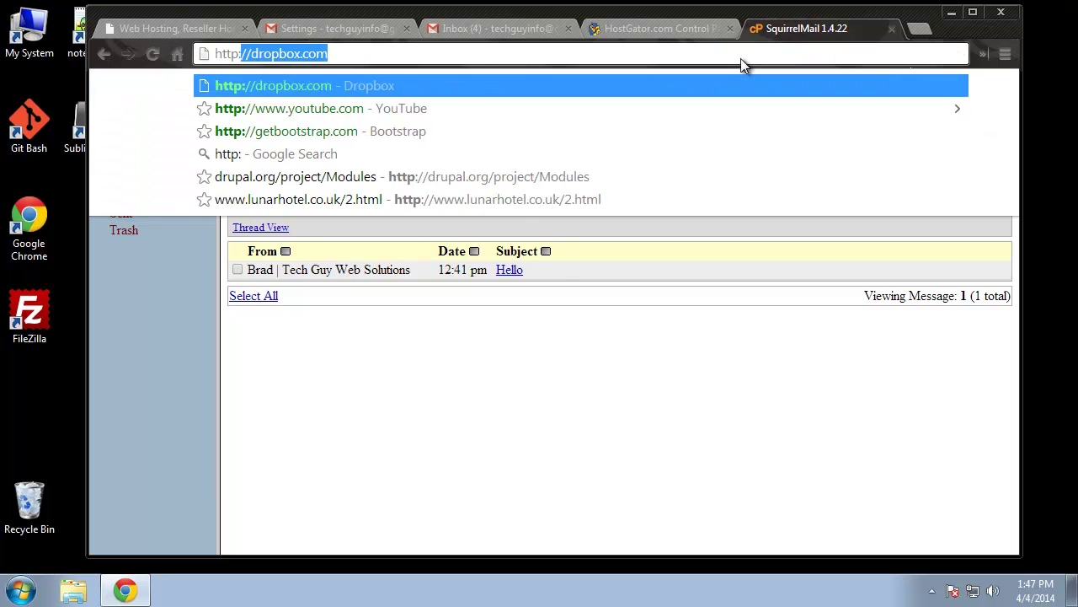
pyautogui.write('//eduo')
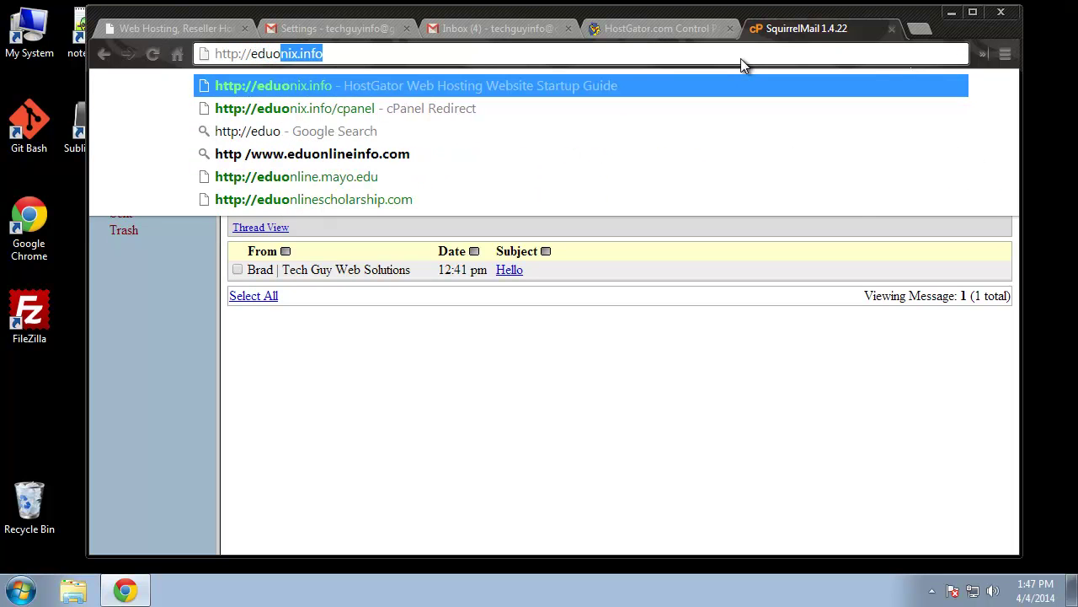
pyautogui.write('nix.info')
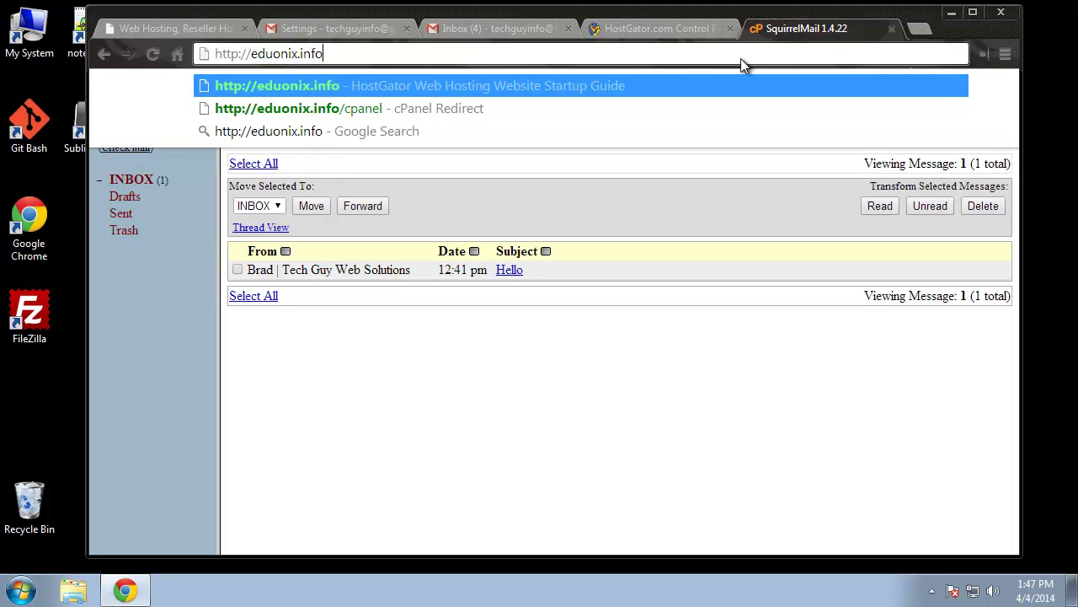
pyautogui.write('/webmail')
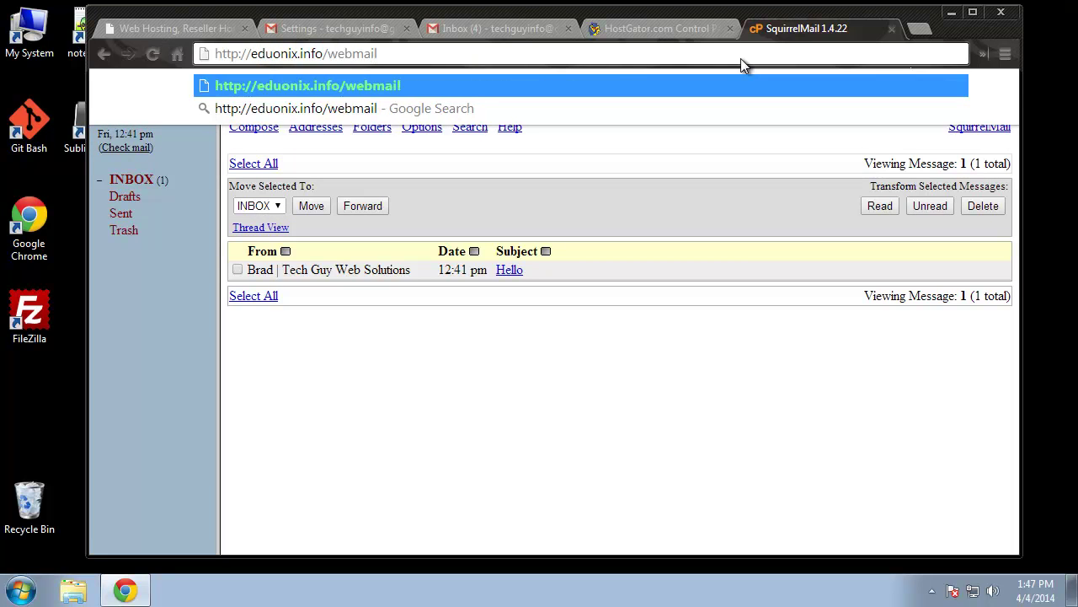
pyautogui.press('Return')
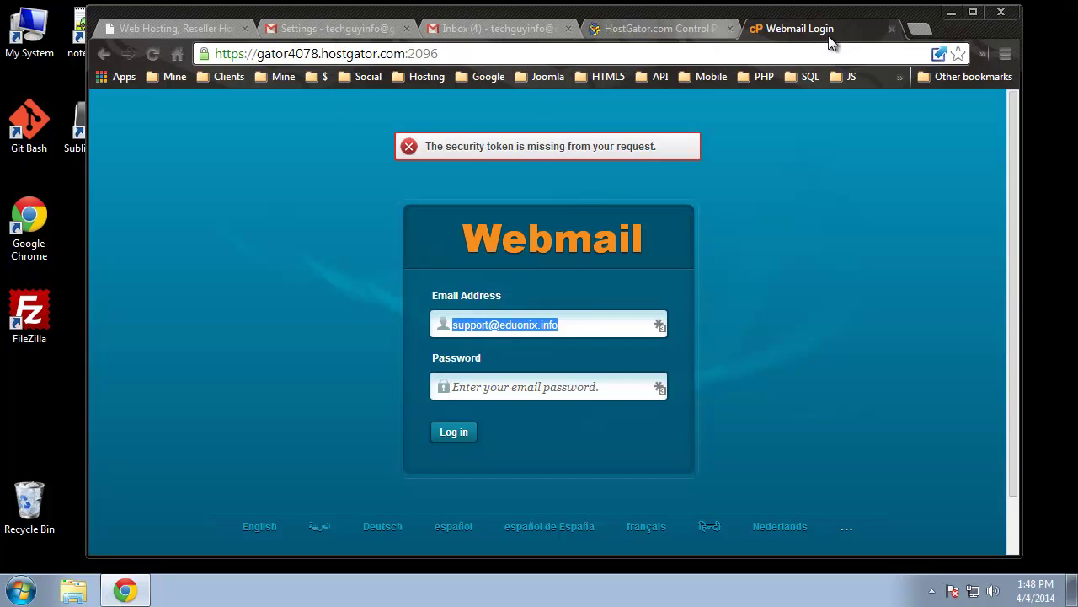
pyautogui.click(892, 29)
pyautogui.scroll(-1, 946, 475)
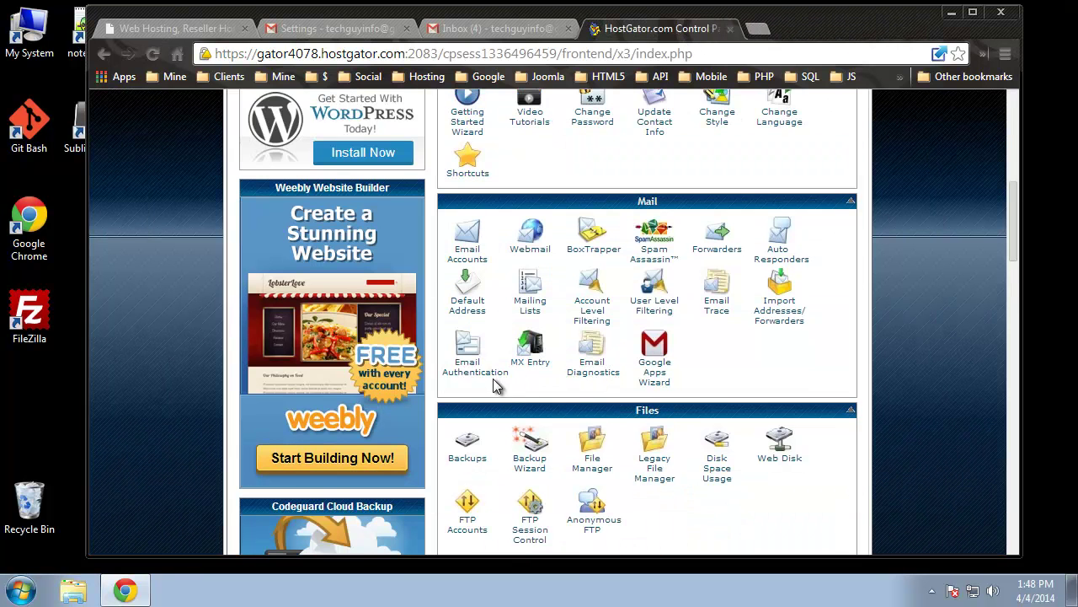
pyautogui.click(770, 252)
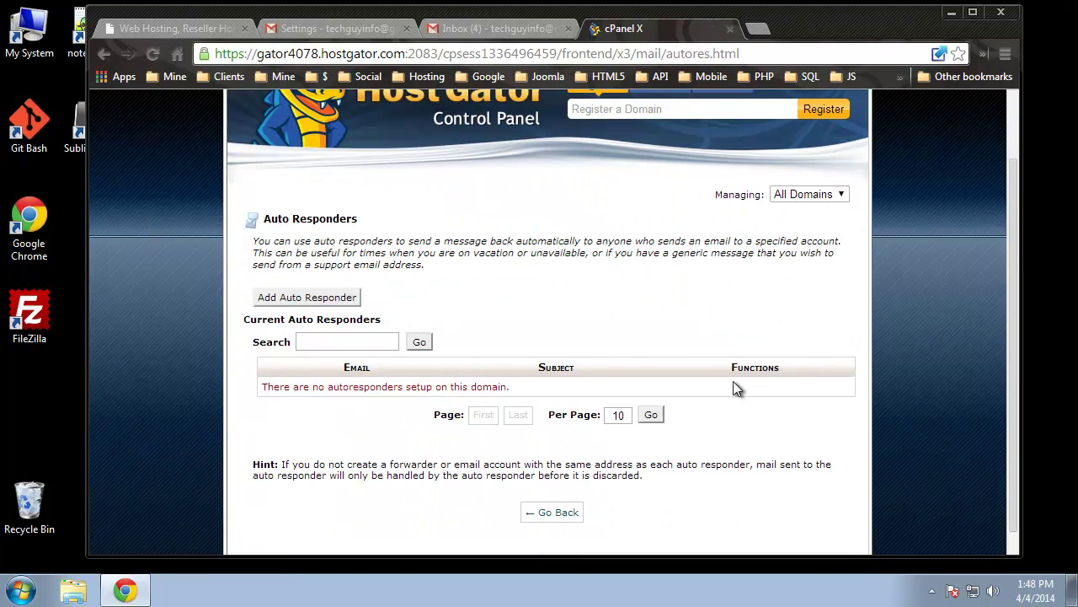
pyautogui.click(346, 299)
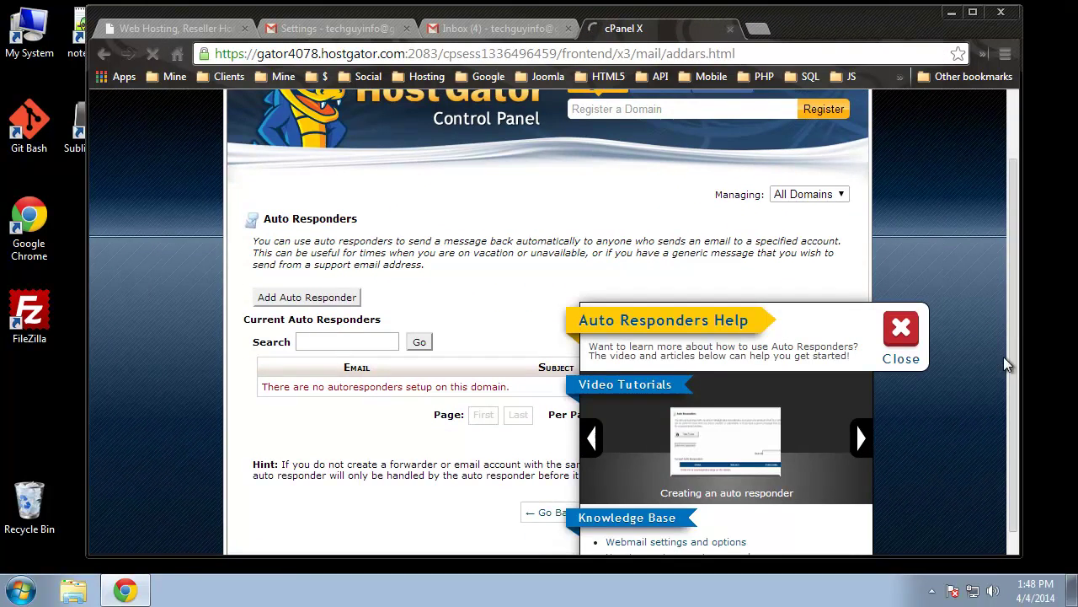
pyautogui.scroll(-2, 446, 431)
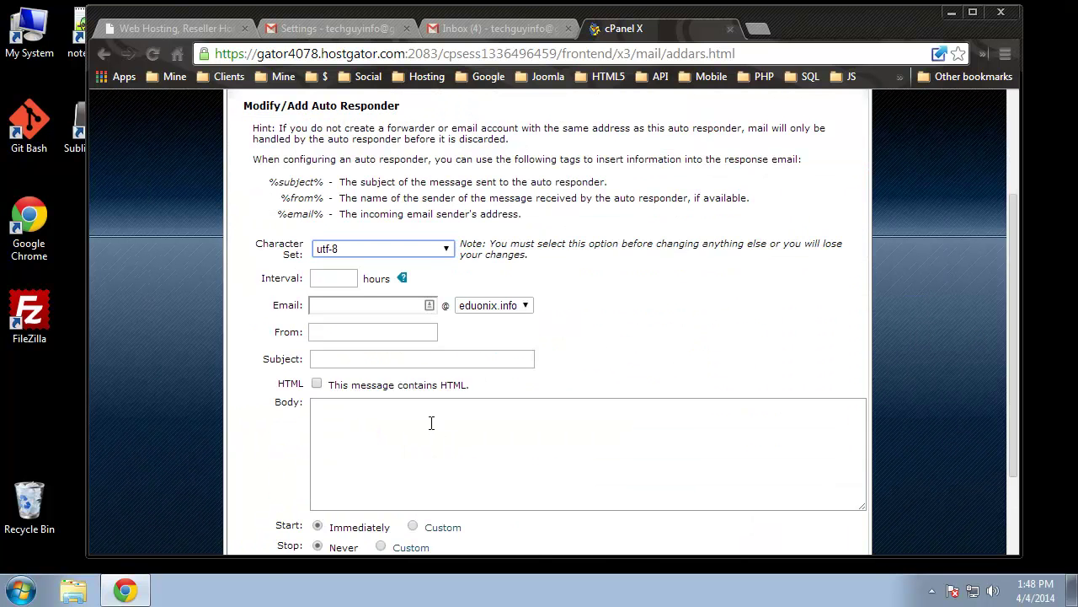
pyautogui.scroll(-2, 430, 417)
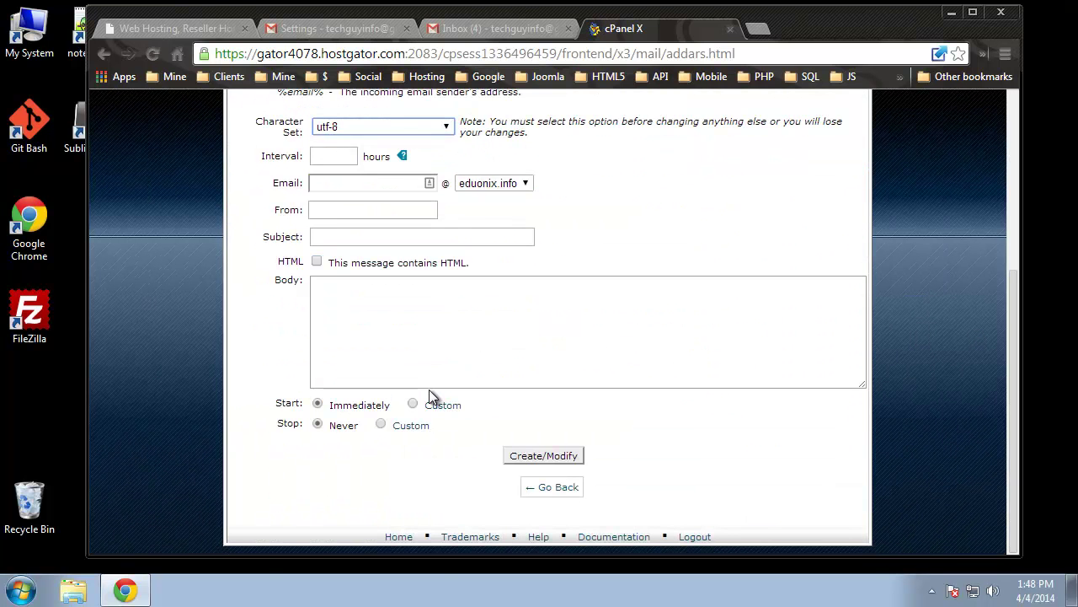
pyautogui.click(413, 404)
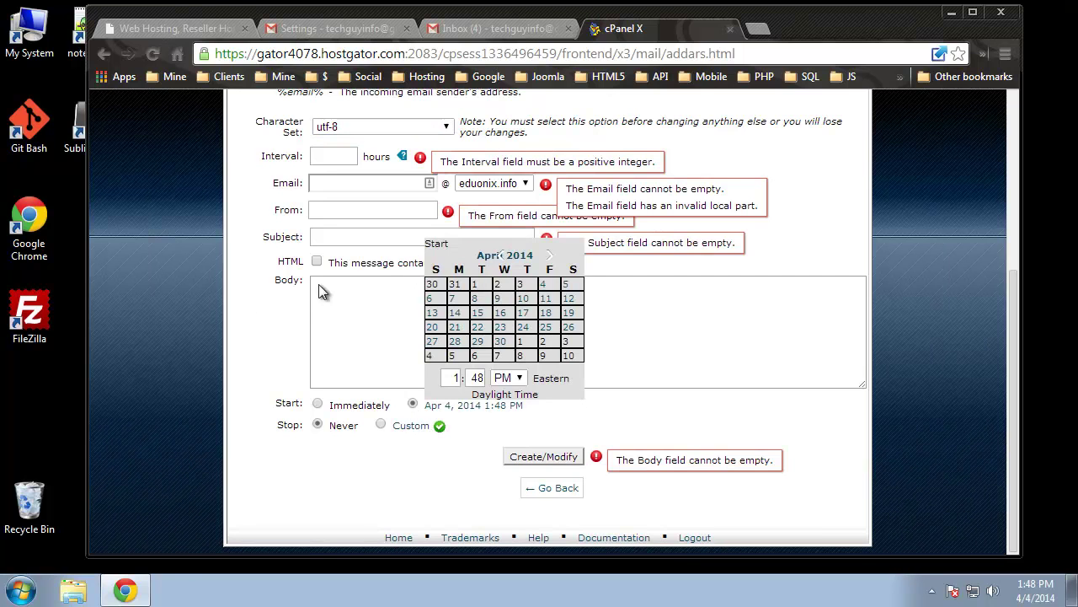
pyautogui.click(235, 325)
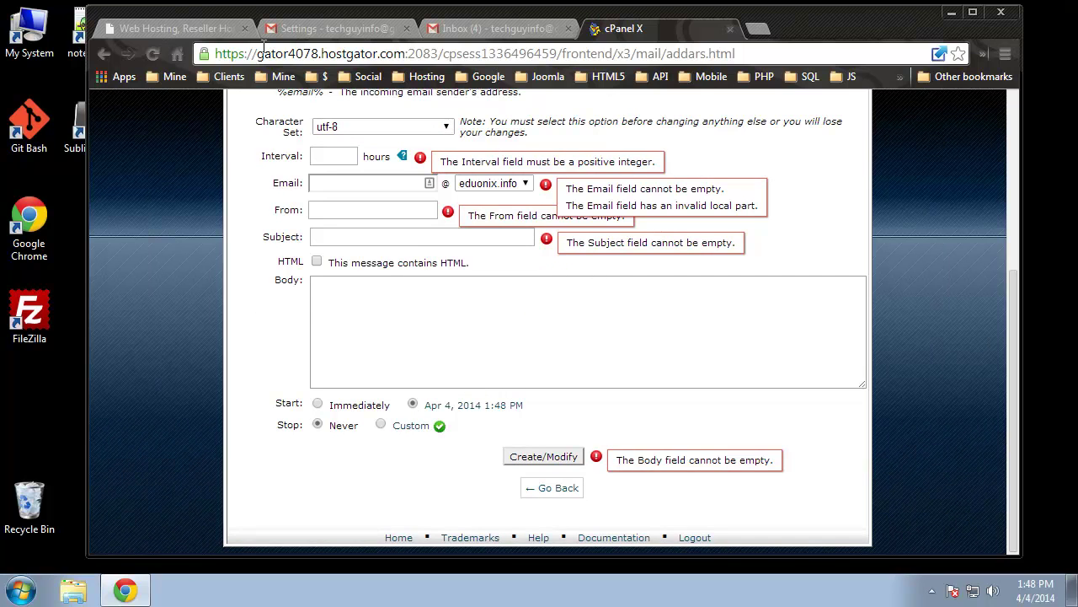
pyautogui.click(438, 316)
pyautogui.scroll(1, 390, 336)
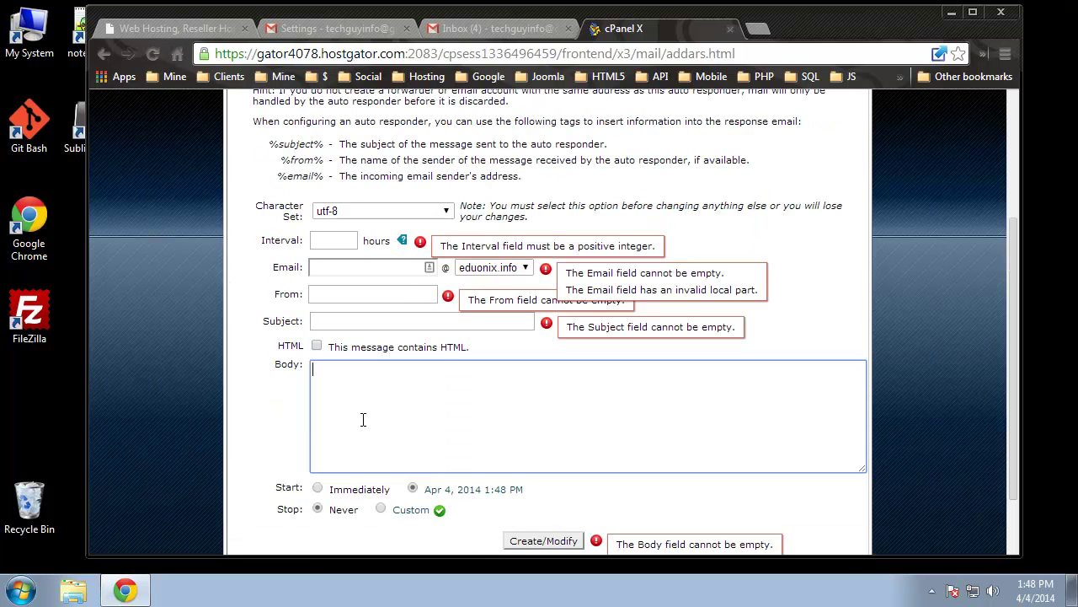
pyautogui.click(390, 270)
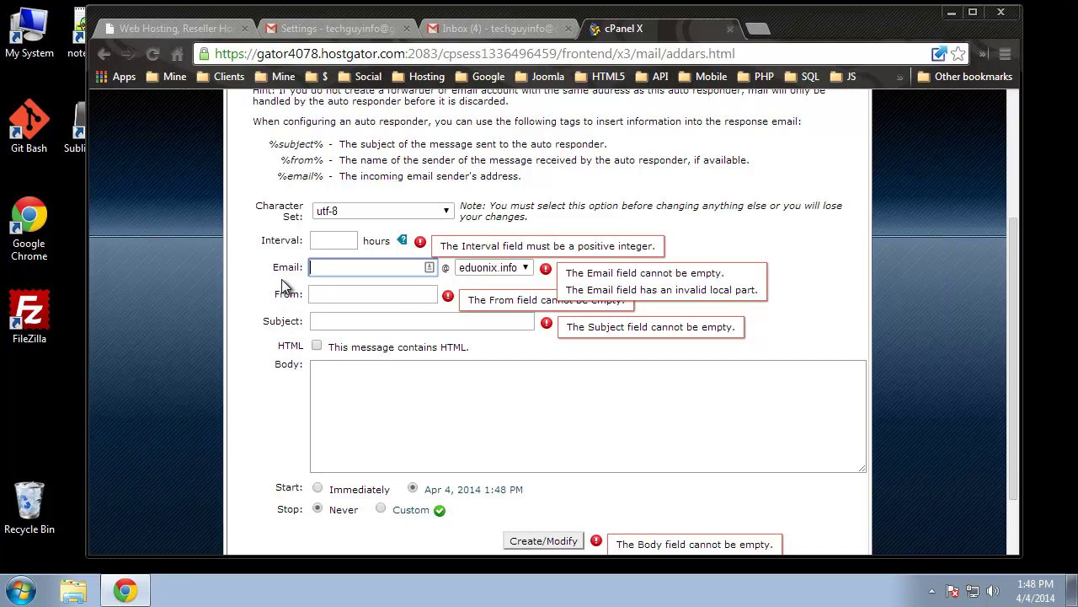
pyautogui.click(334, 239)
pyautogui.scroll(3, 380, 382)
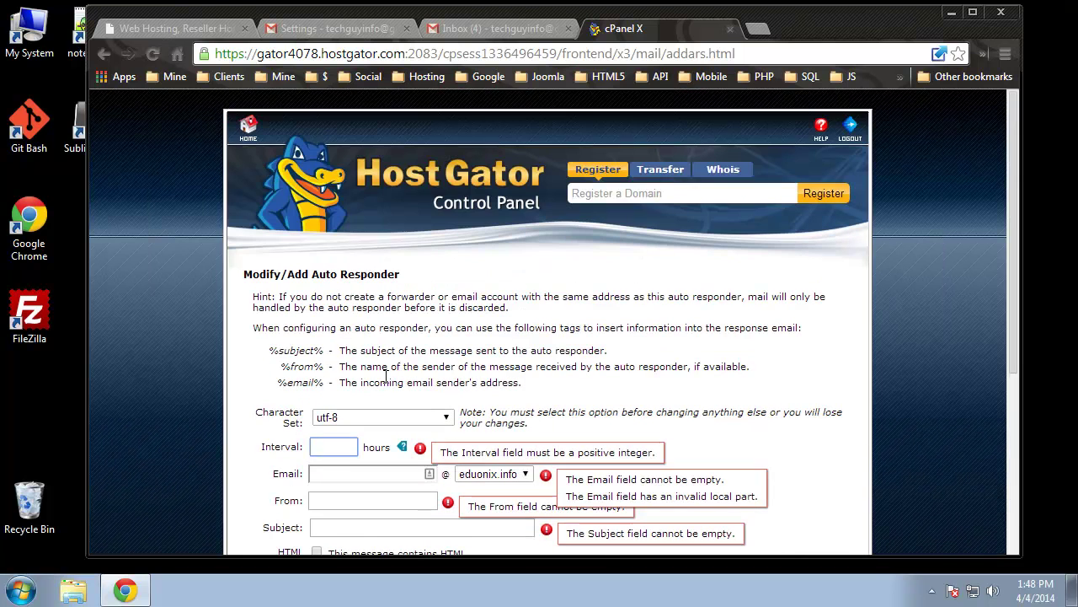
pyautogui.click(108, 55)
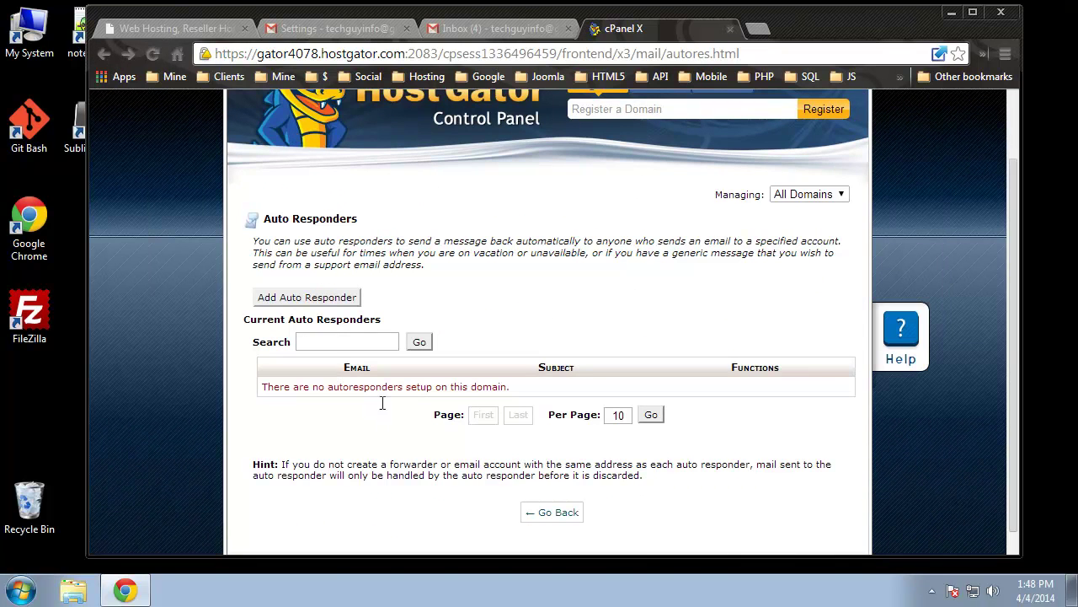
pyautogui.click(106, 54)
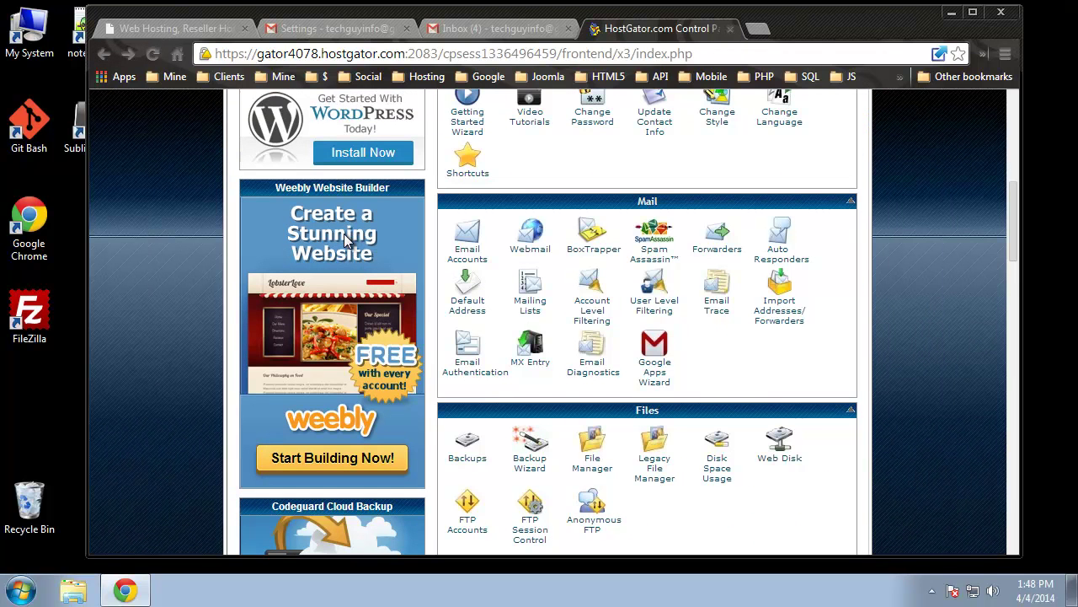